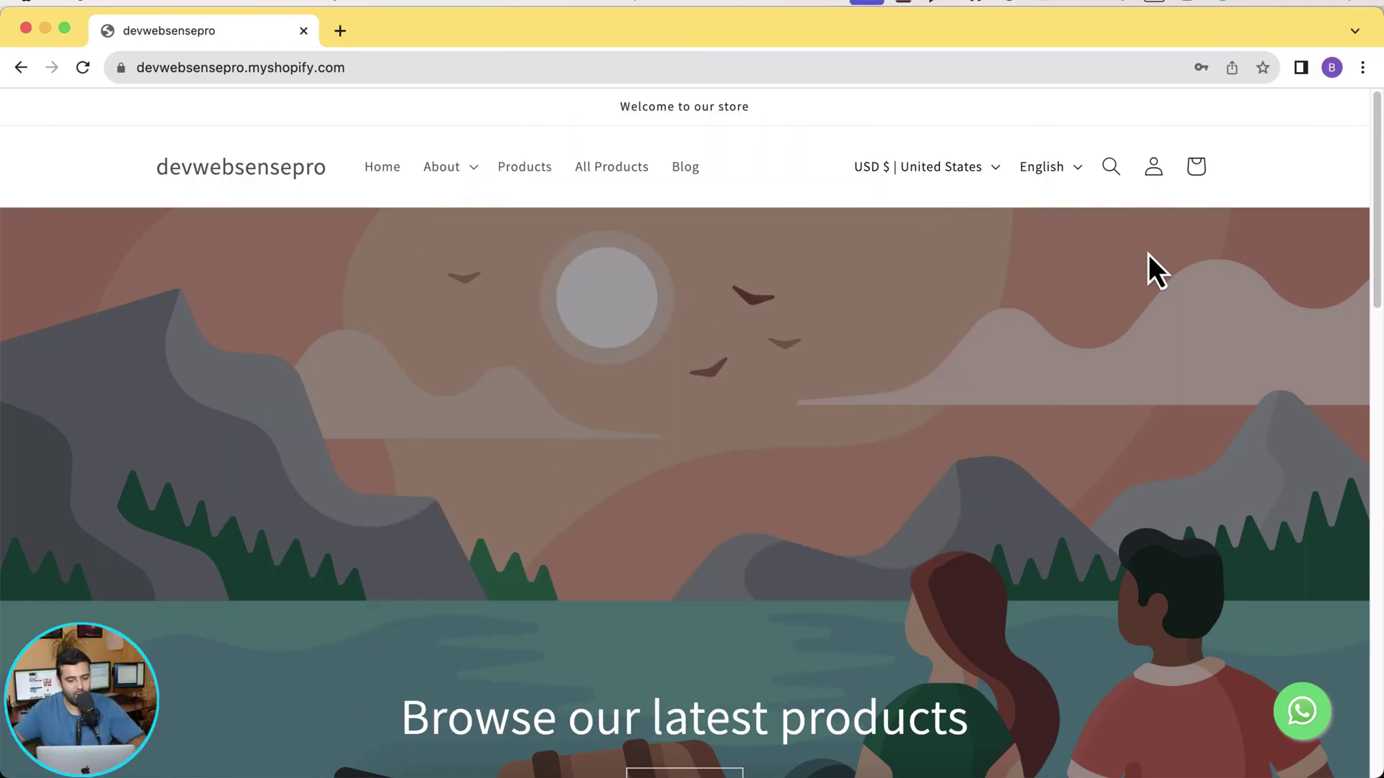
Step: Scroll down and back up the storefront to locate the floating WhatsApp button
scroll(1380, 195, "down", 10)
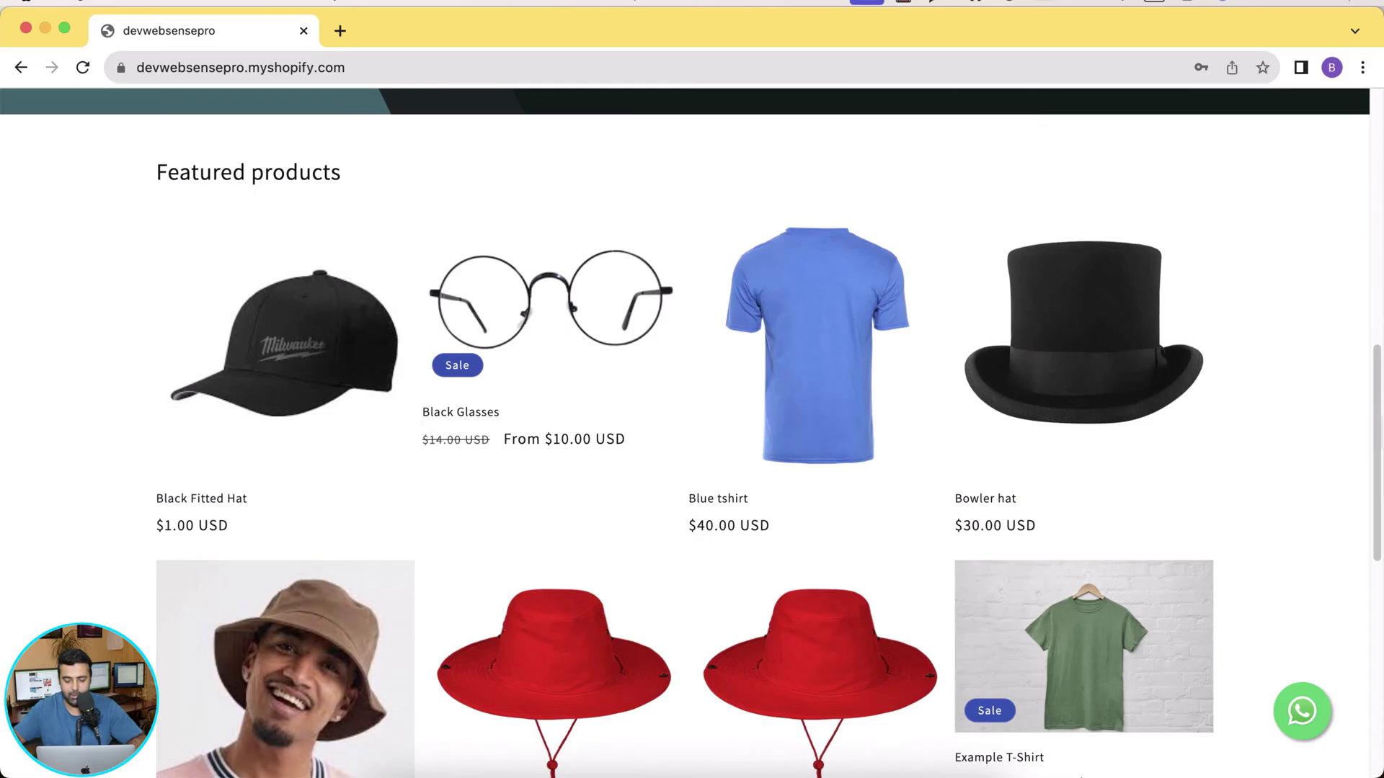
scroll(1380, 487, "down", 1)
scroll(1380, 486, "down", 8)
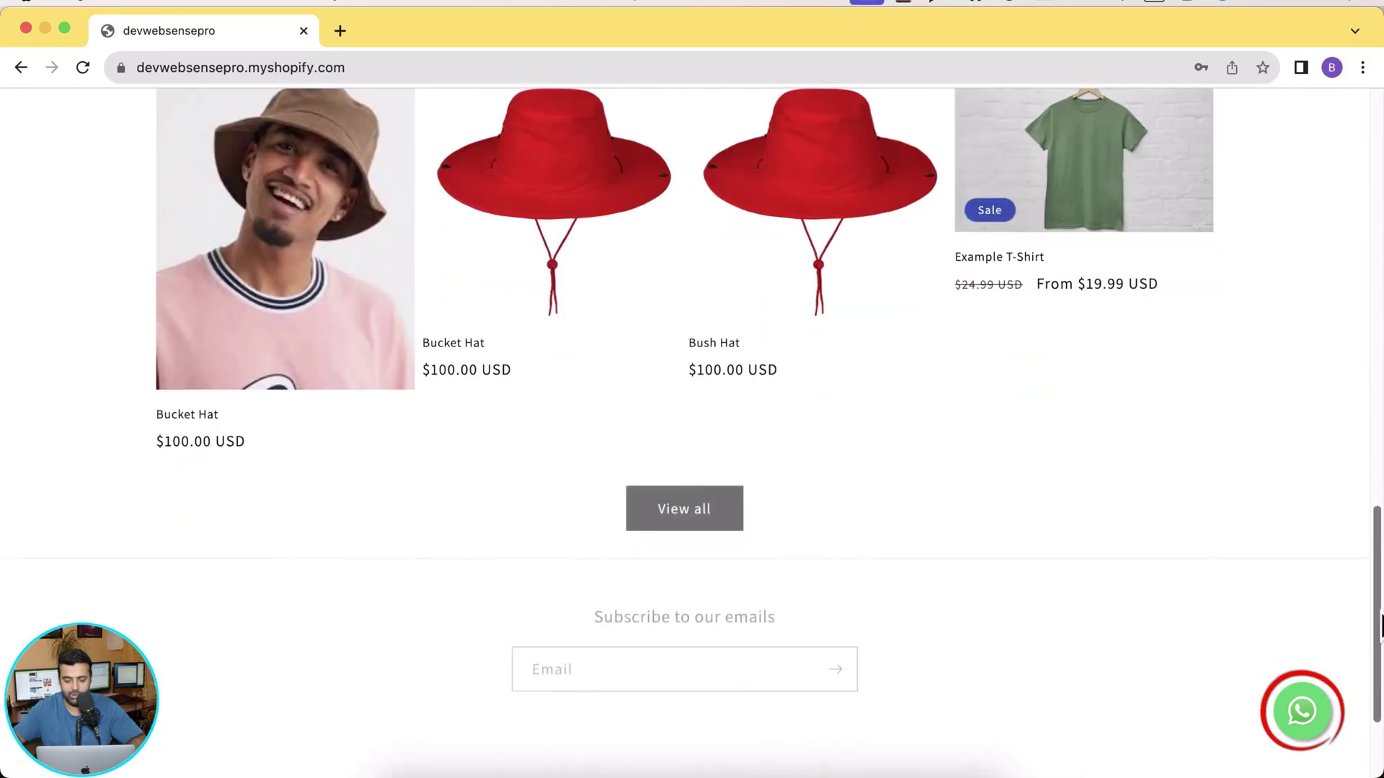
scroll(1379, 216, "up", 20)
scroll(1378, 216, "up", 3)
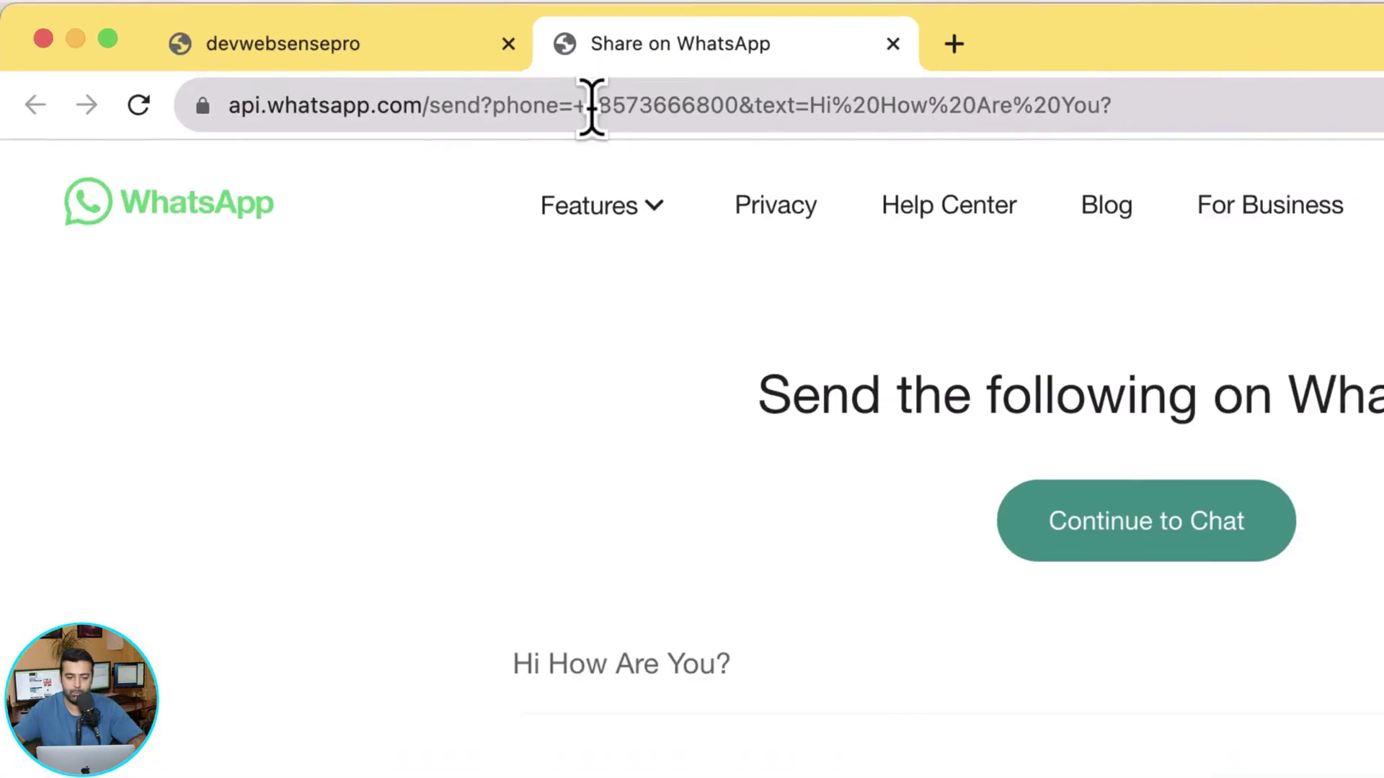
left_click_drag(349, 69, 441, 70)
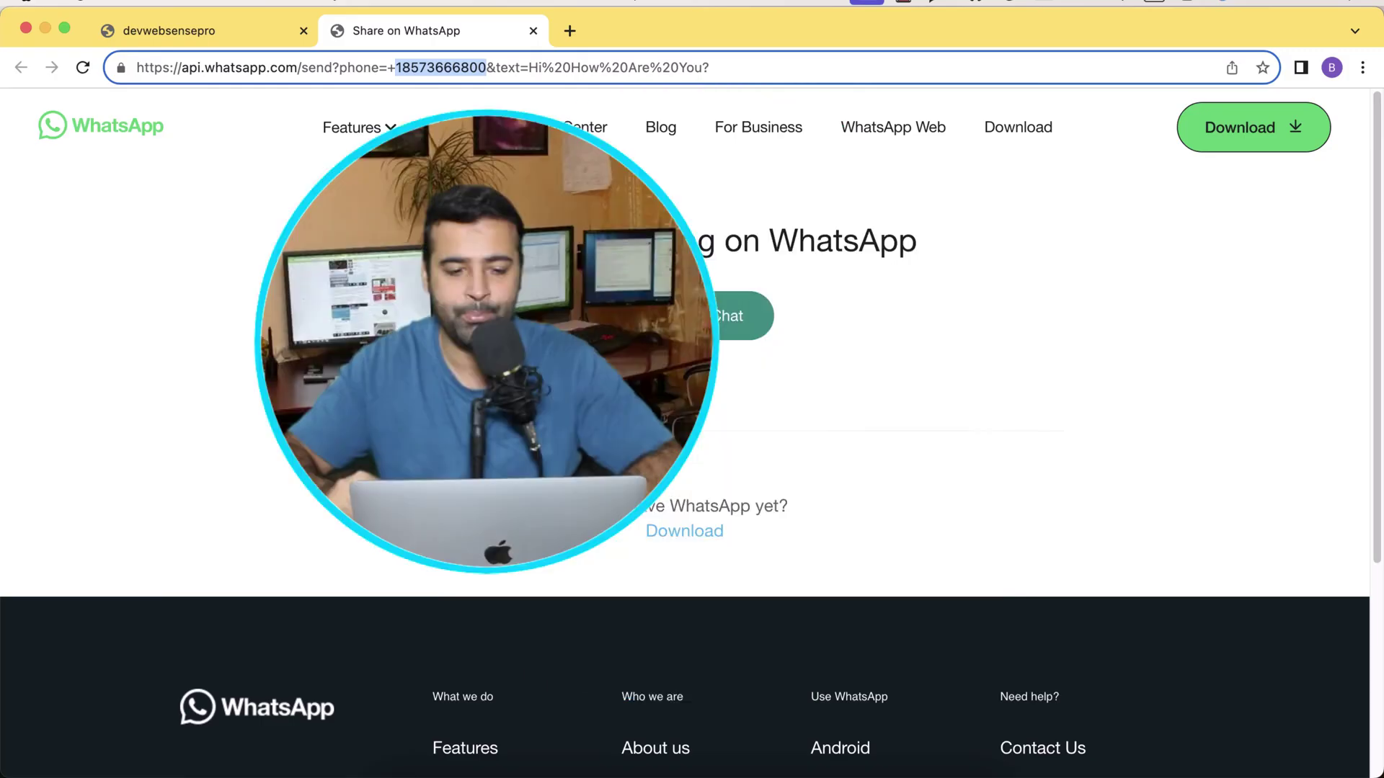
left_click(261, 36)
Step: Load the store's /admin, go to Online Store themes, and customize Dawn - With Whatsapp Chat Button
left_click(545, 66)
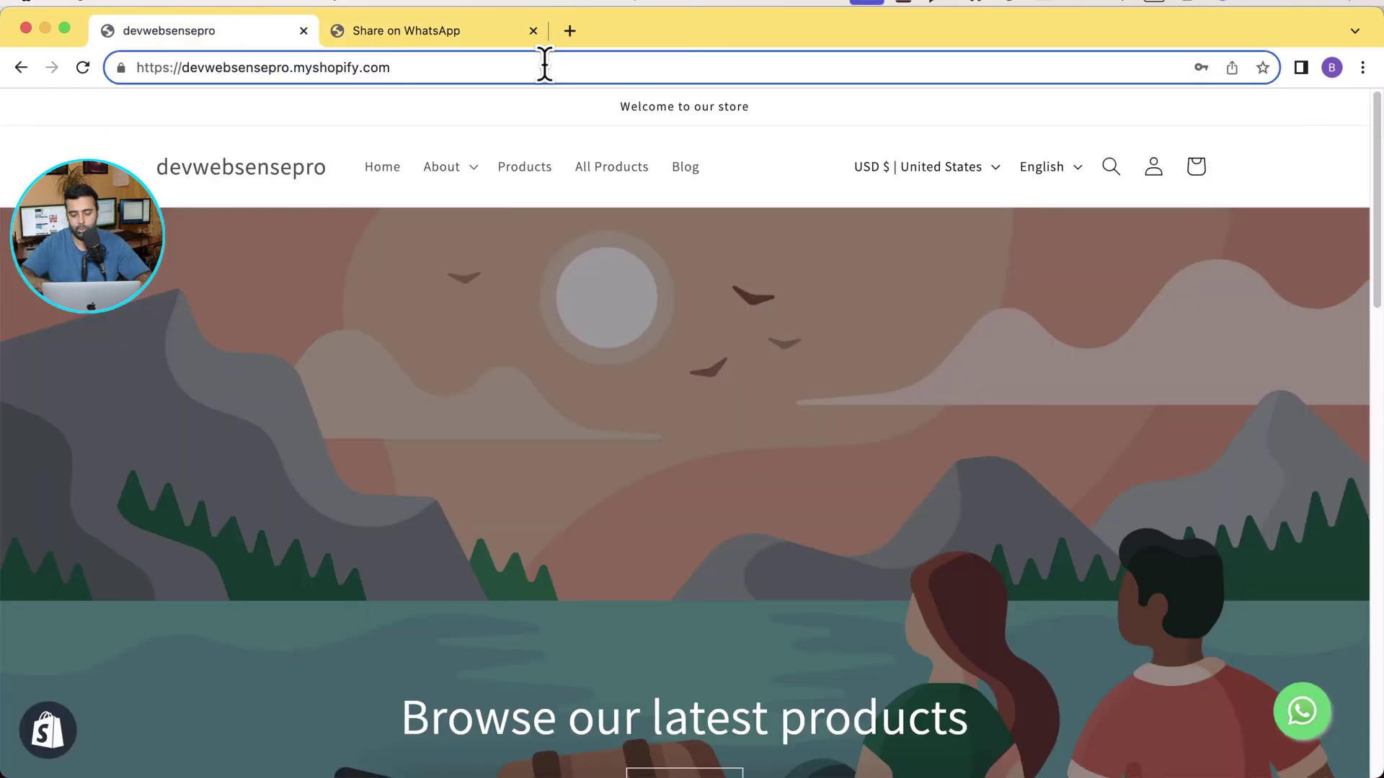
type("/admin")
key("Return")
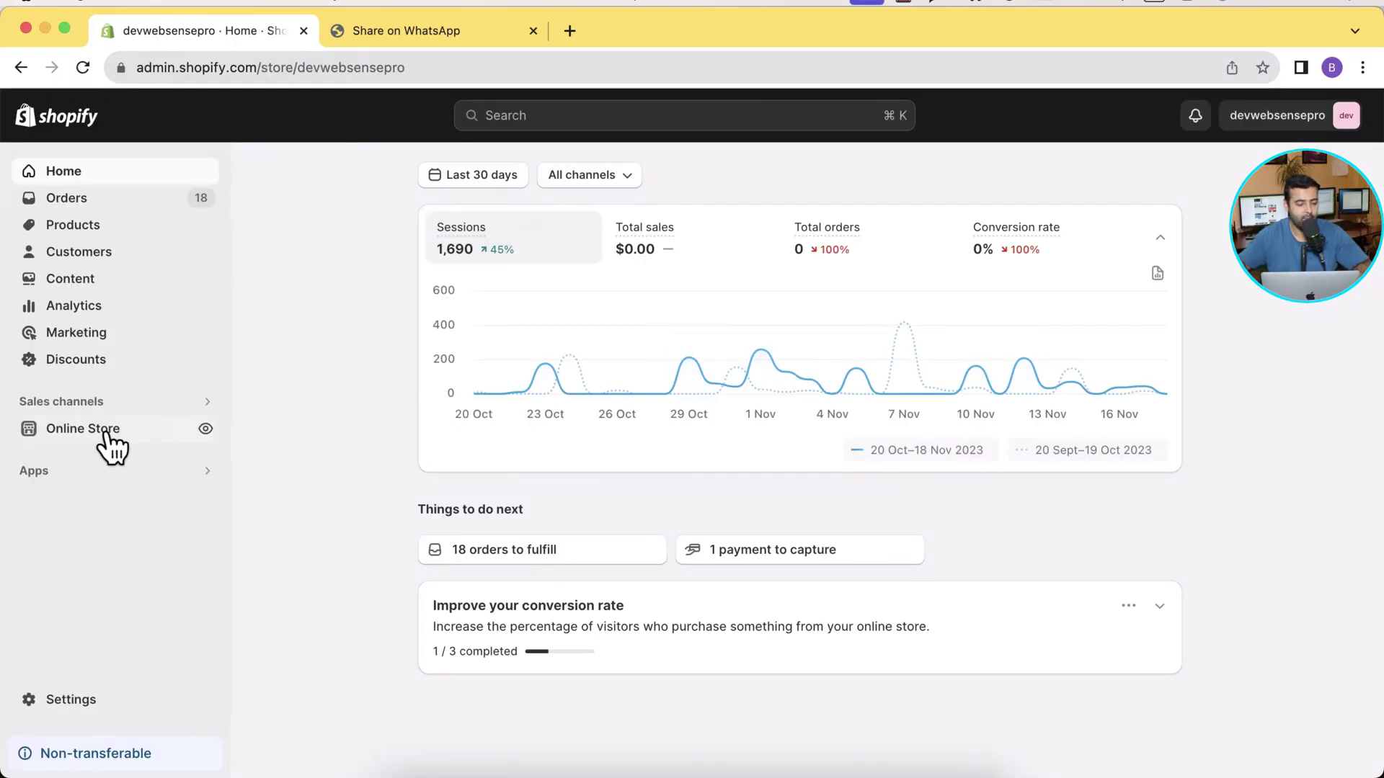
left_click(108, 431)
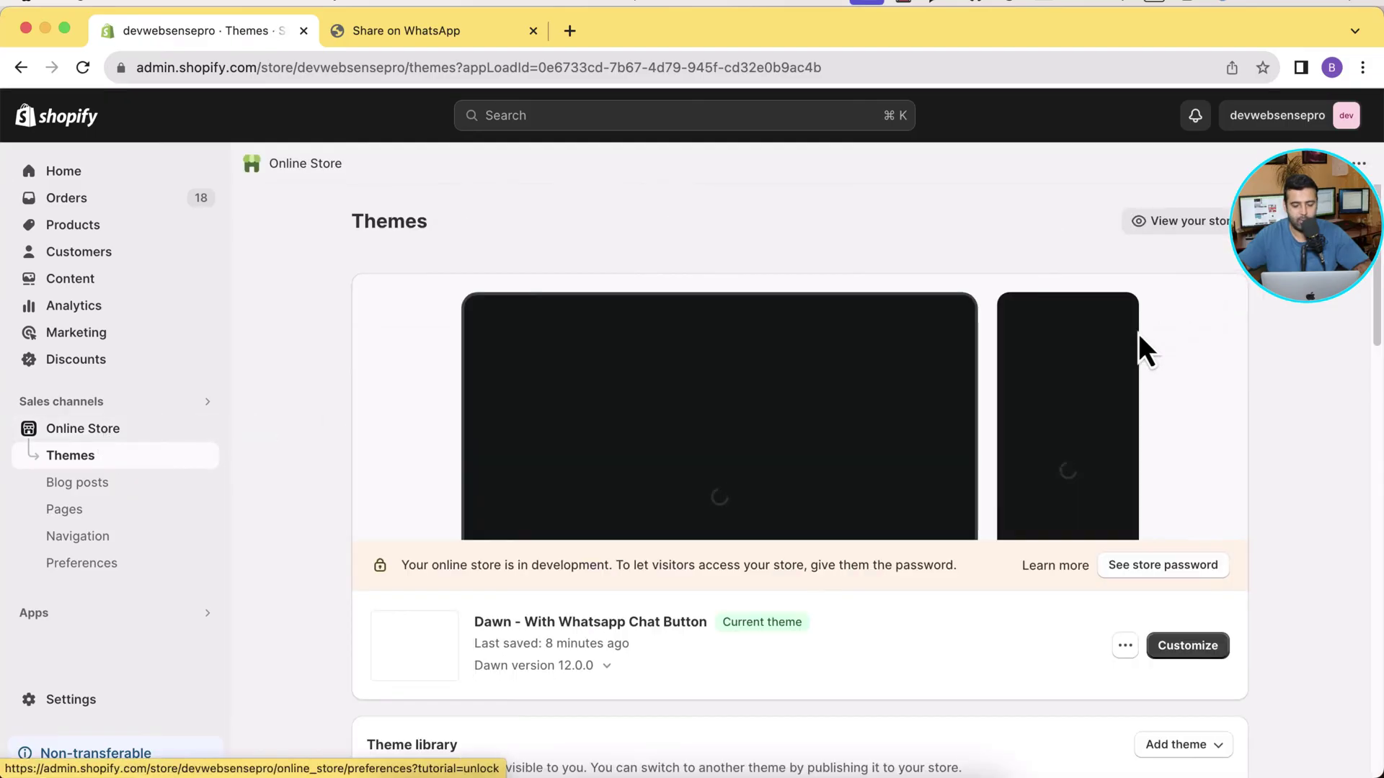
left_click_drag(475, 619, 714, 621)
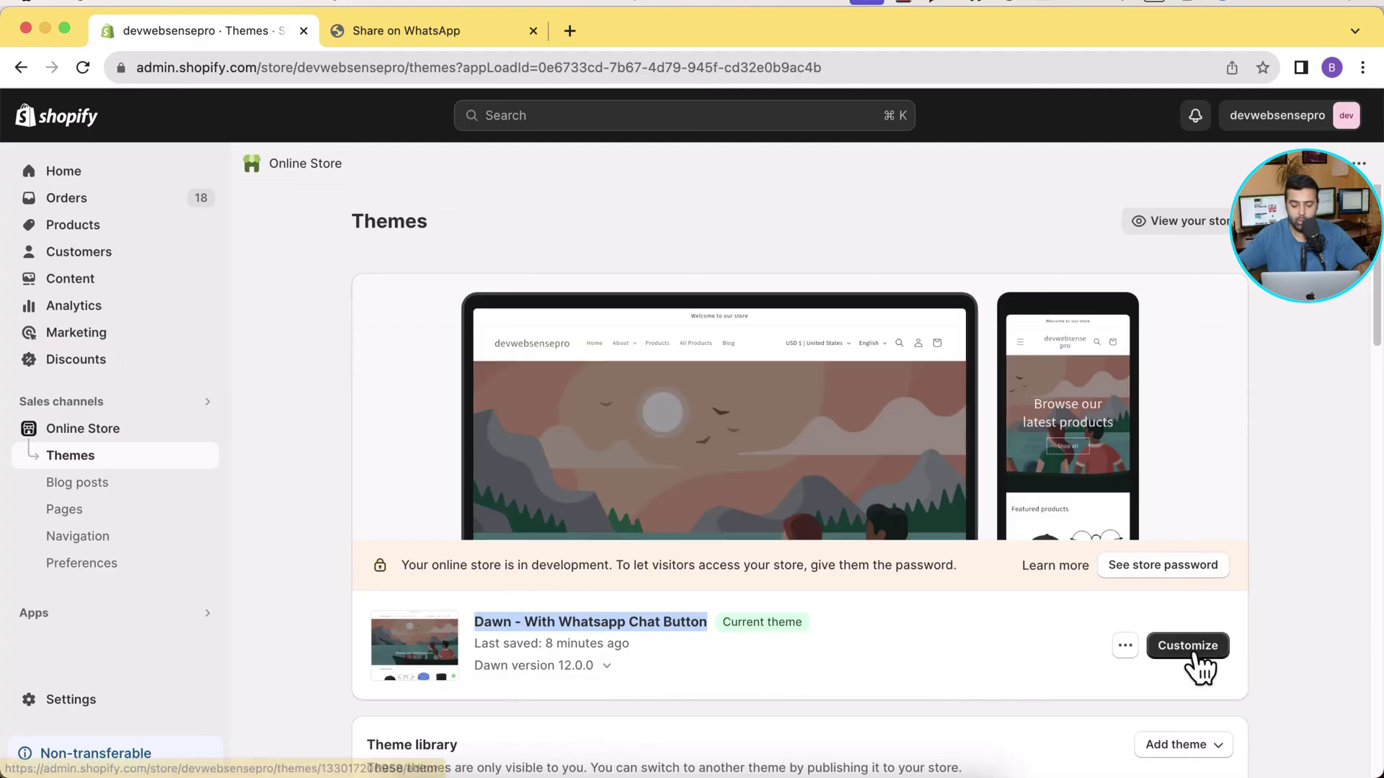
left_click(1194, 652)
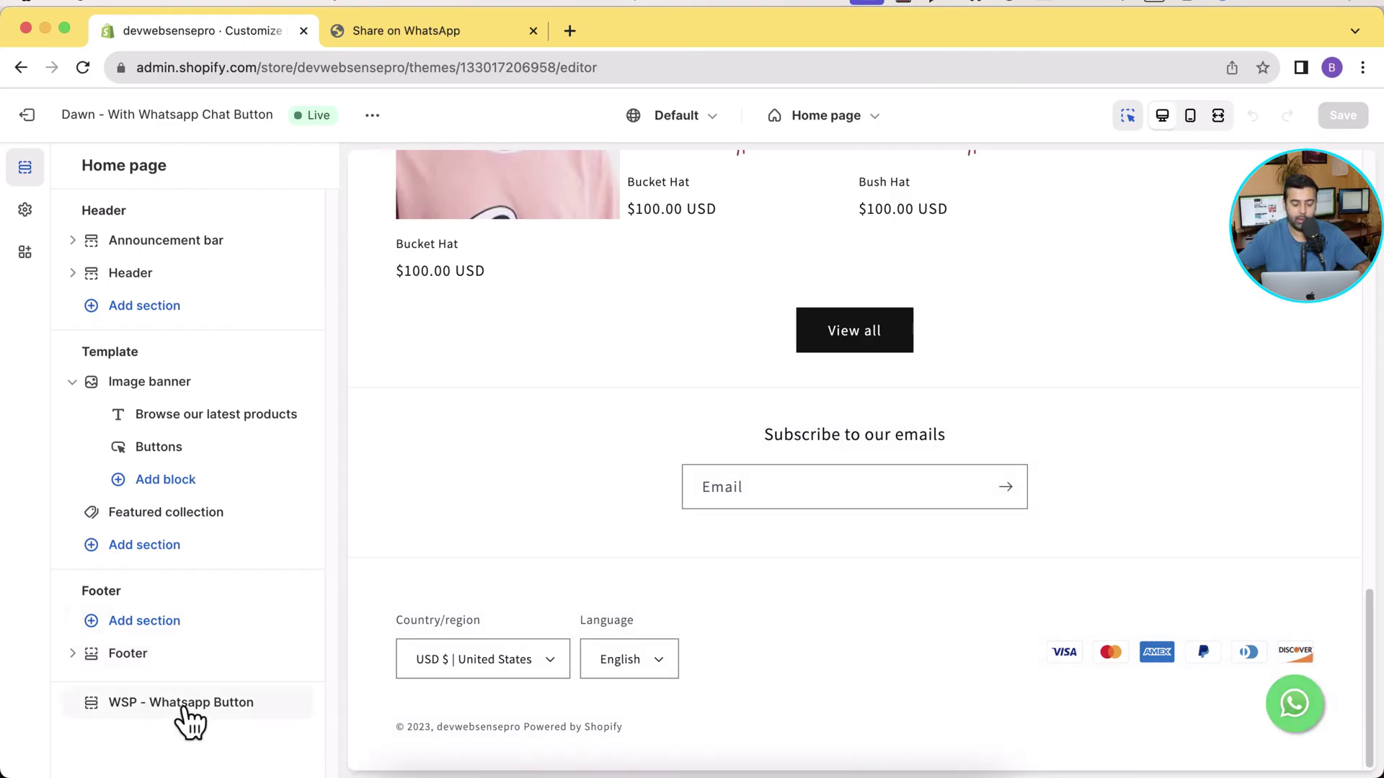
Step: Open the WSP - Whatsapp Button section and review its phone number and 'Hi How Are You?' message
left_click(182, 706)
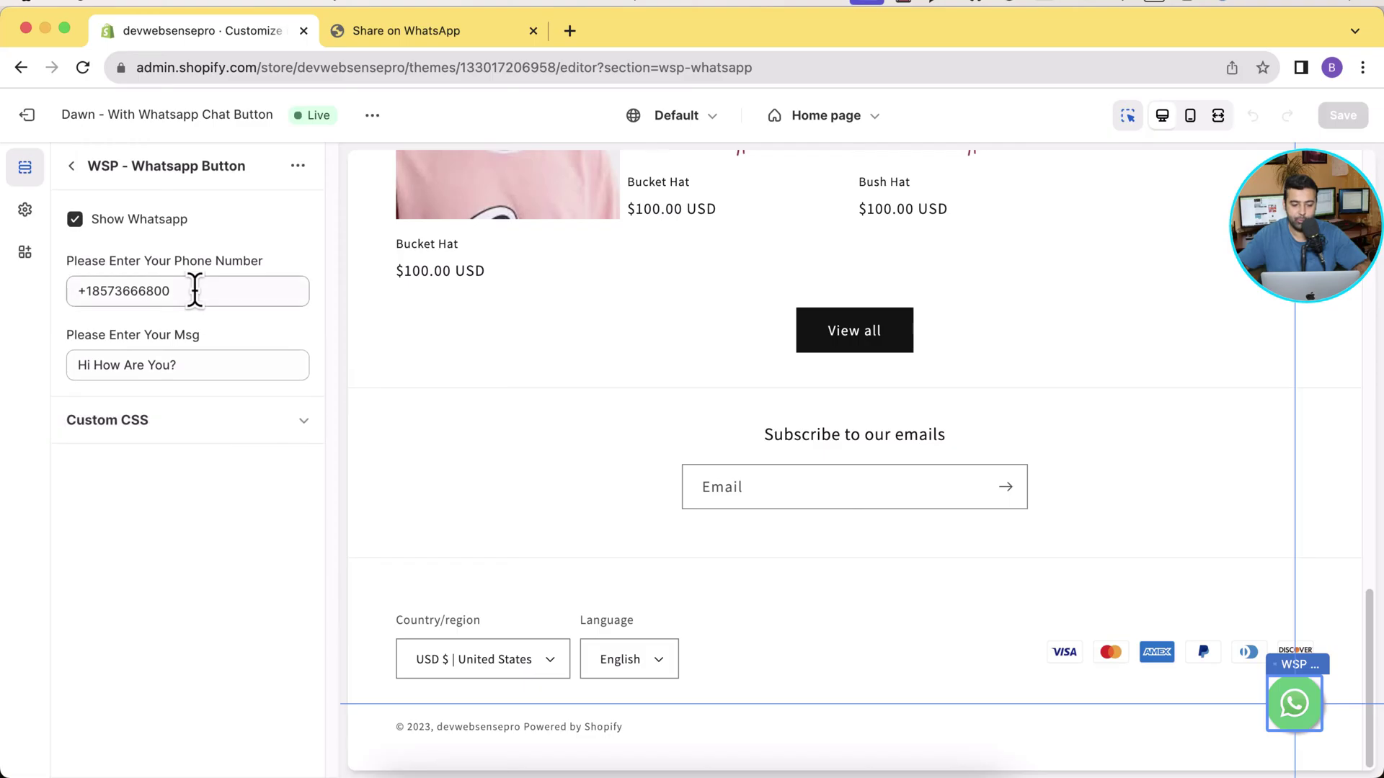
left_click_drag(195, 290, 77, 290)
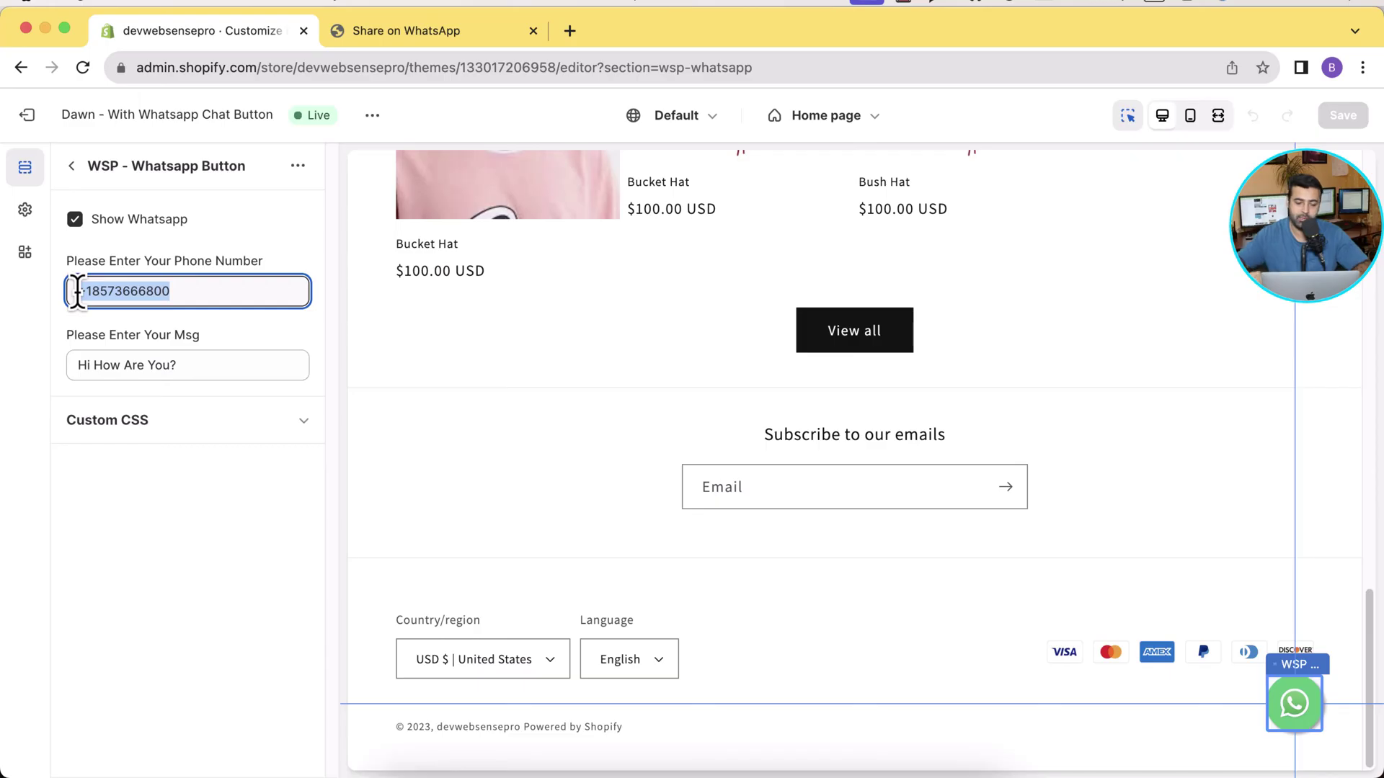
left_click_drag(201, 364, 78, 365)
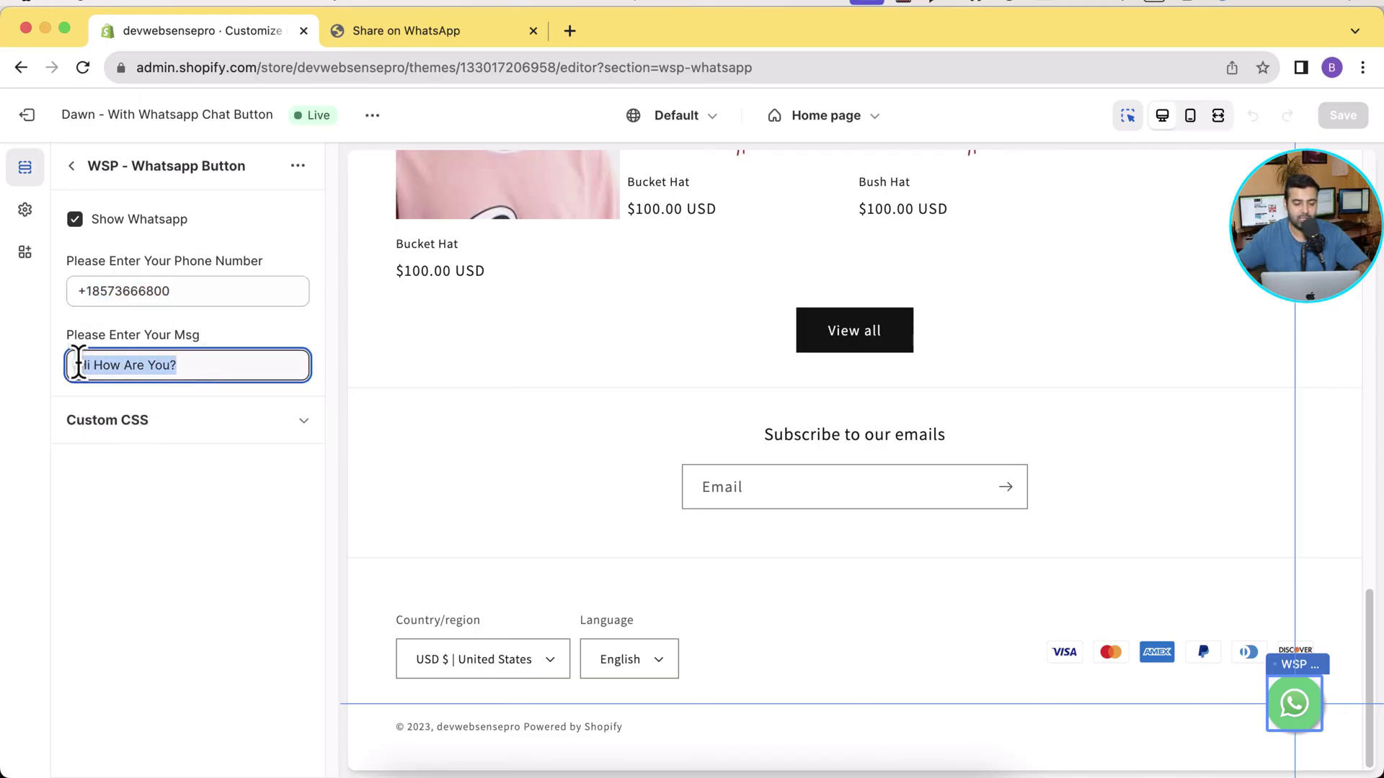
Step: Confirm the message matches the WhatsApp send page, then exit the editor to the Themes page
left_click(409, 35)
left_click_drag(476, 425, 308, 423)
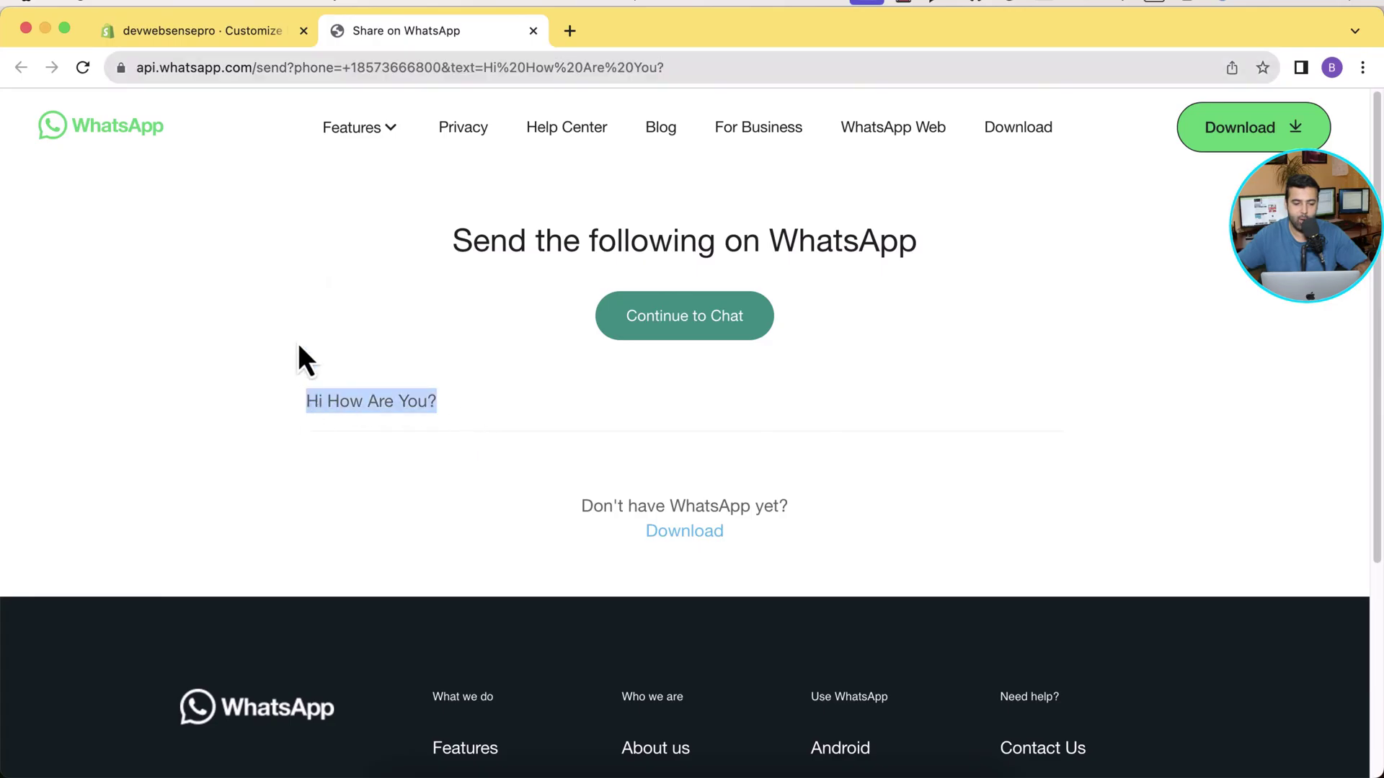
left_click(271, 37)
left_click_drag(180, 364, 75, 365)
left_click(141, 557)
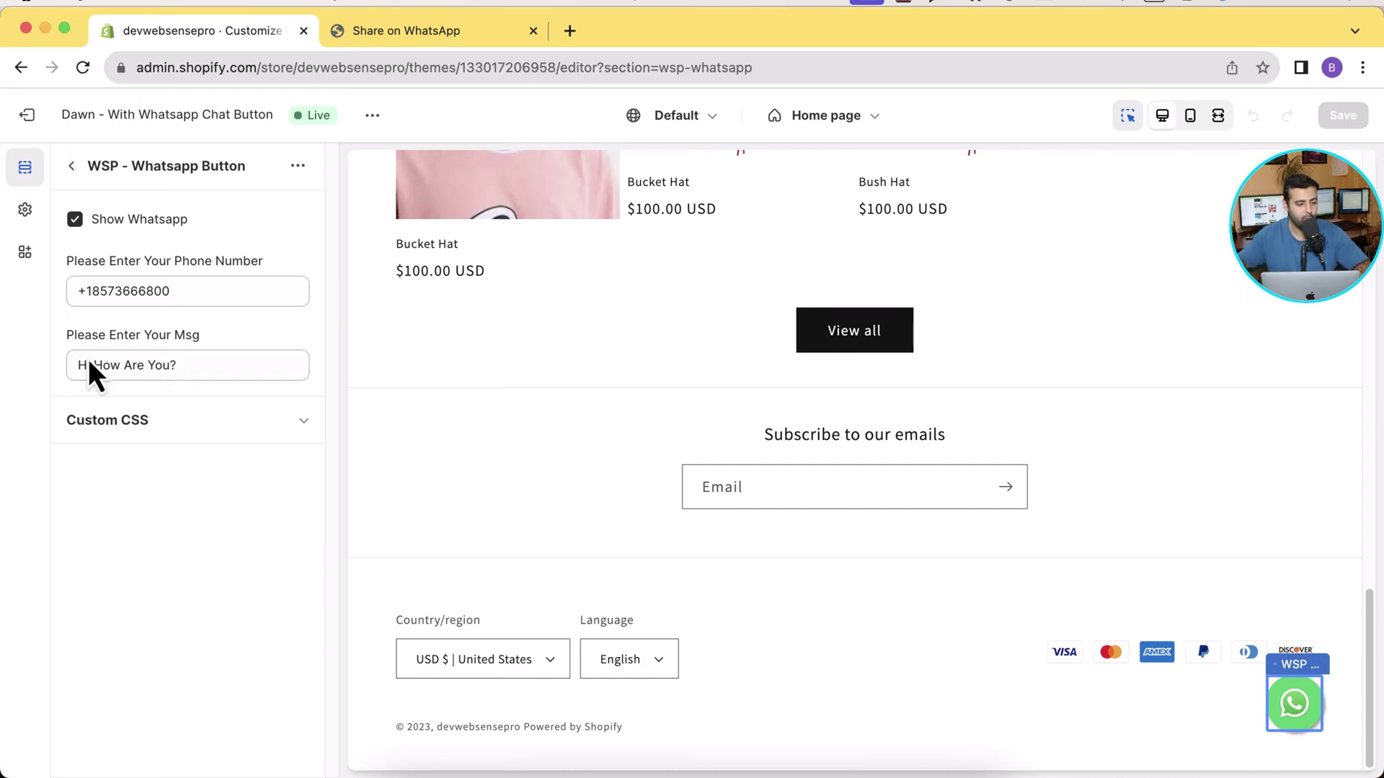
left_click(27, 115)
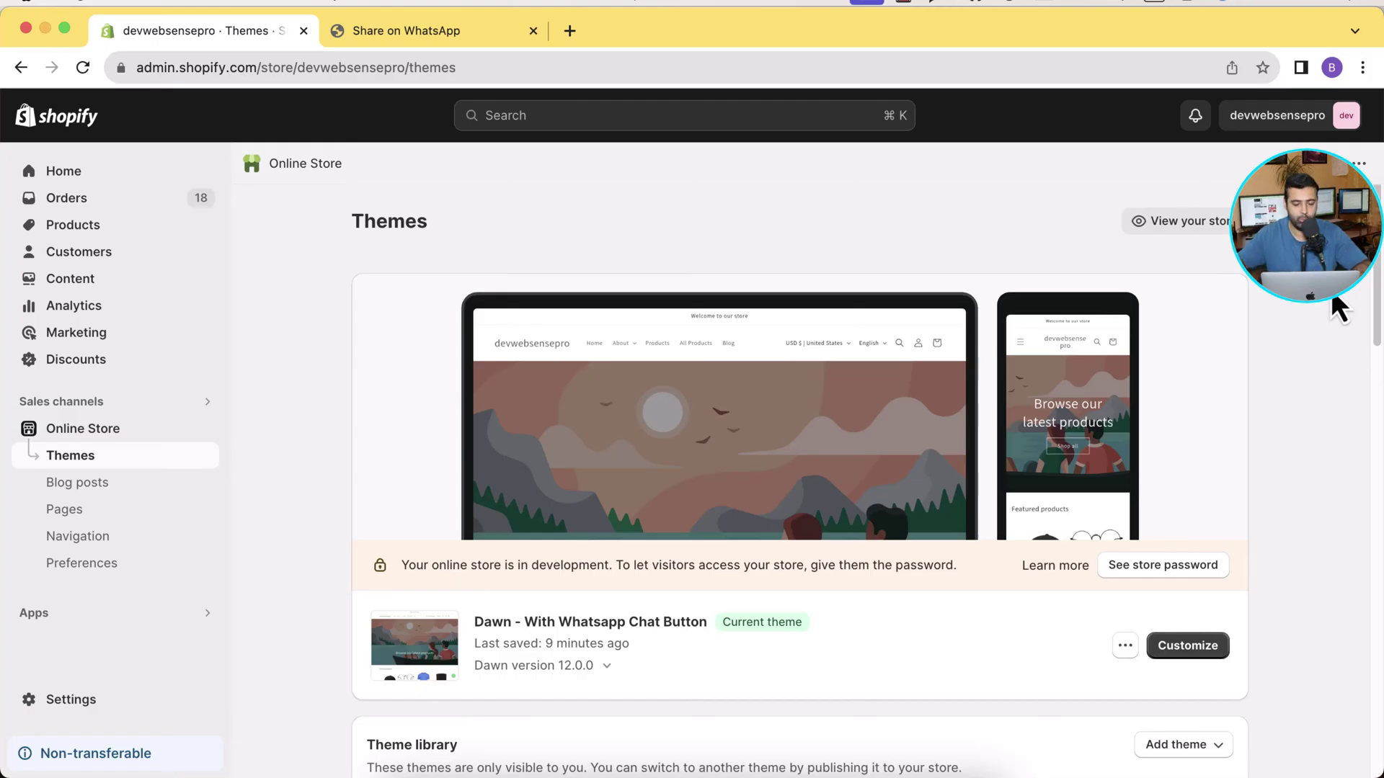
Step: Add the free Dawn theme from Popular free themes to the theme library
scroll(1332, 296, "down", 10)
scroll(1330, 288, "down", 5)
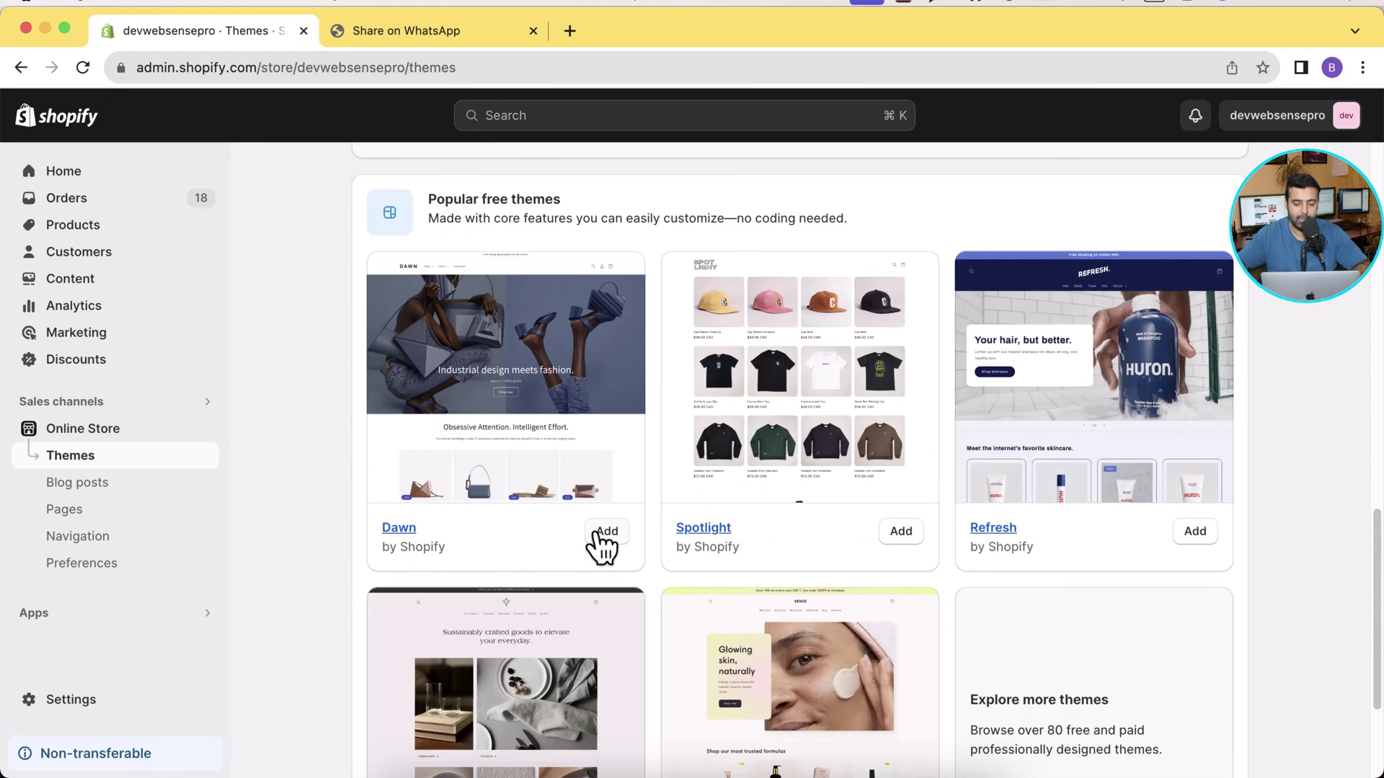
left_click(604, 537)
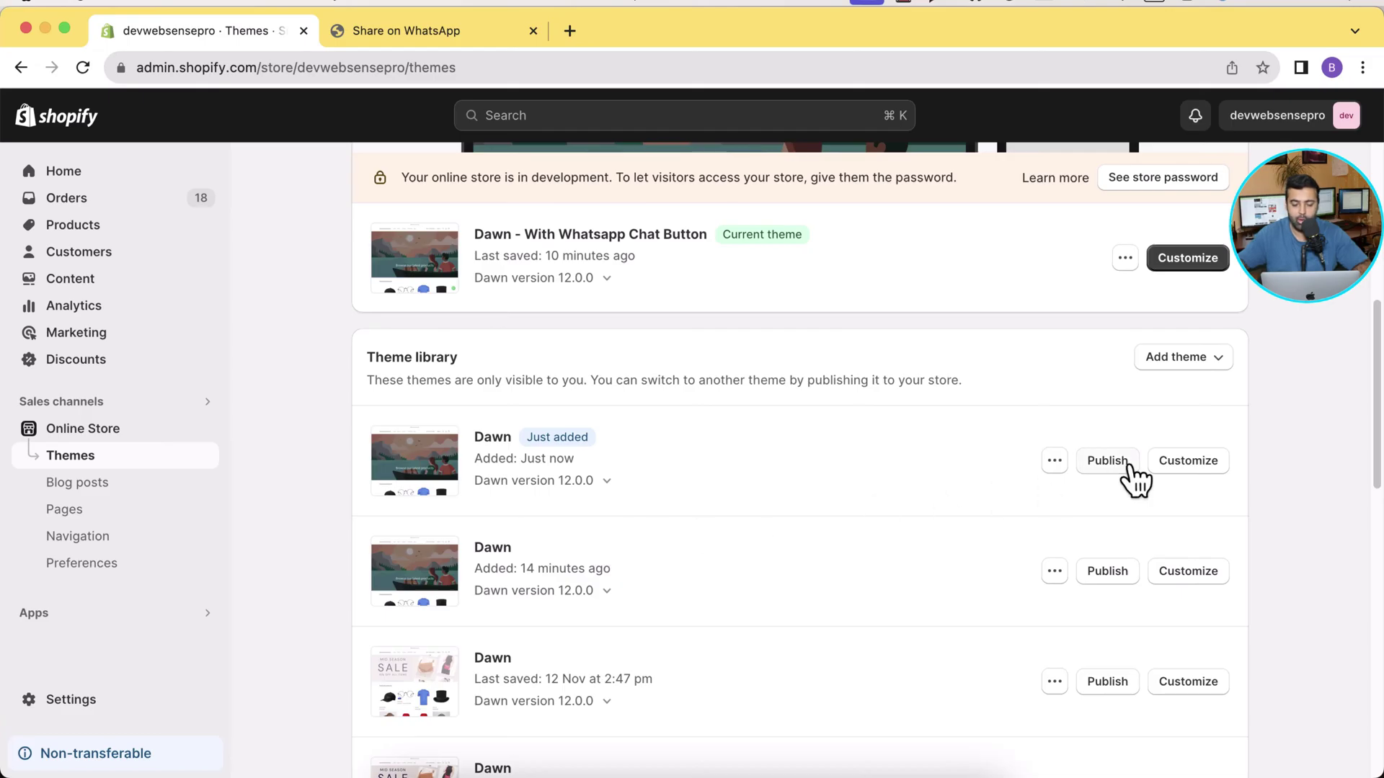
Step: Publish the newly added Dawn theme, replacing the WhatsApp button theme
left_click(1128, 467)
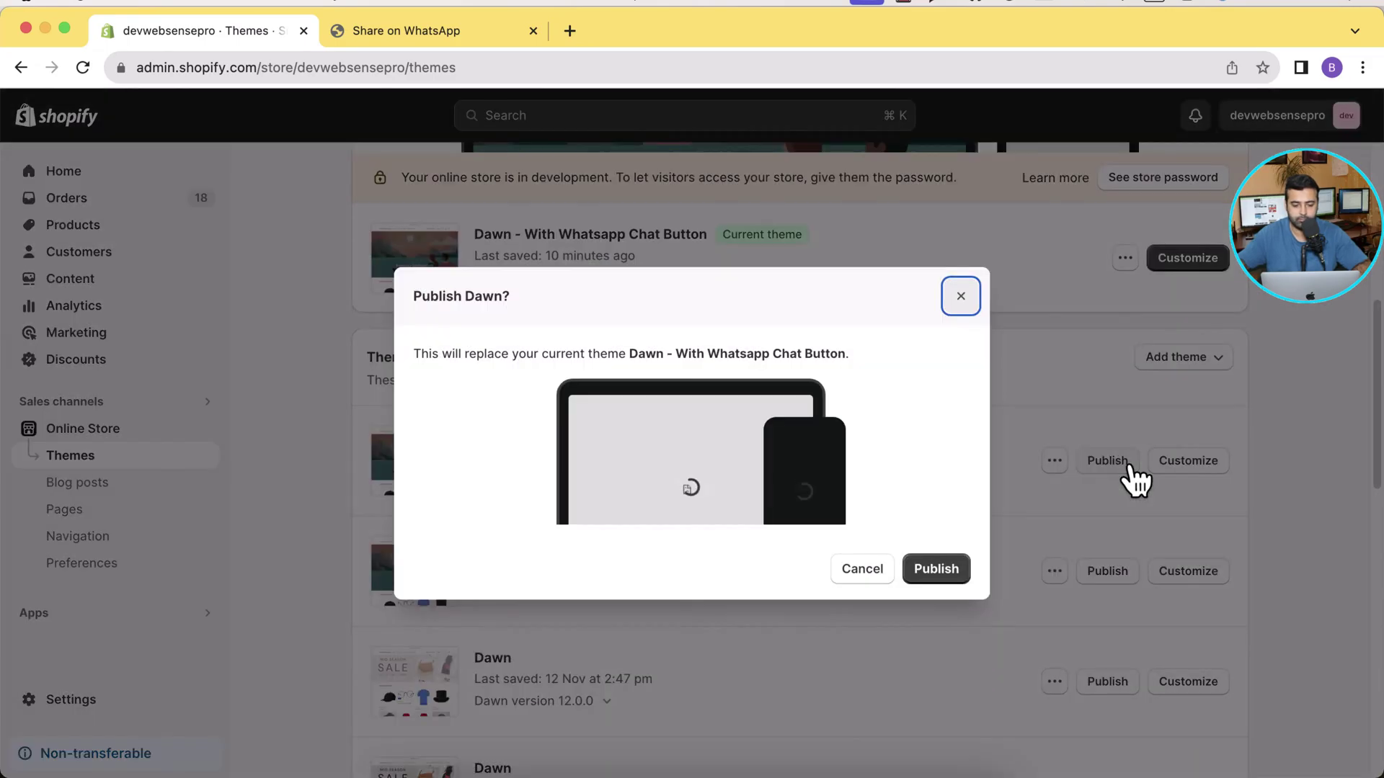
left_click(963, 579)
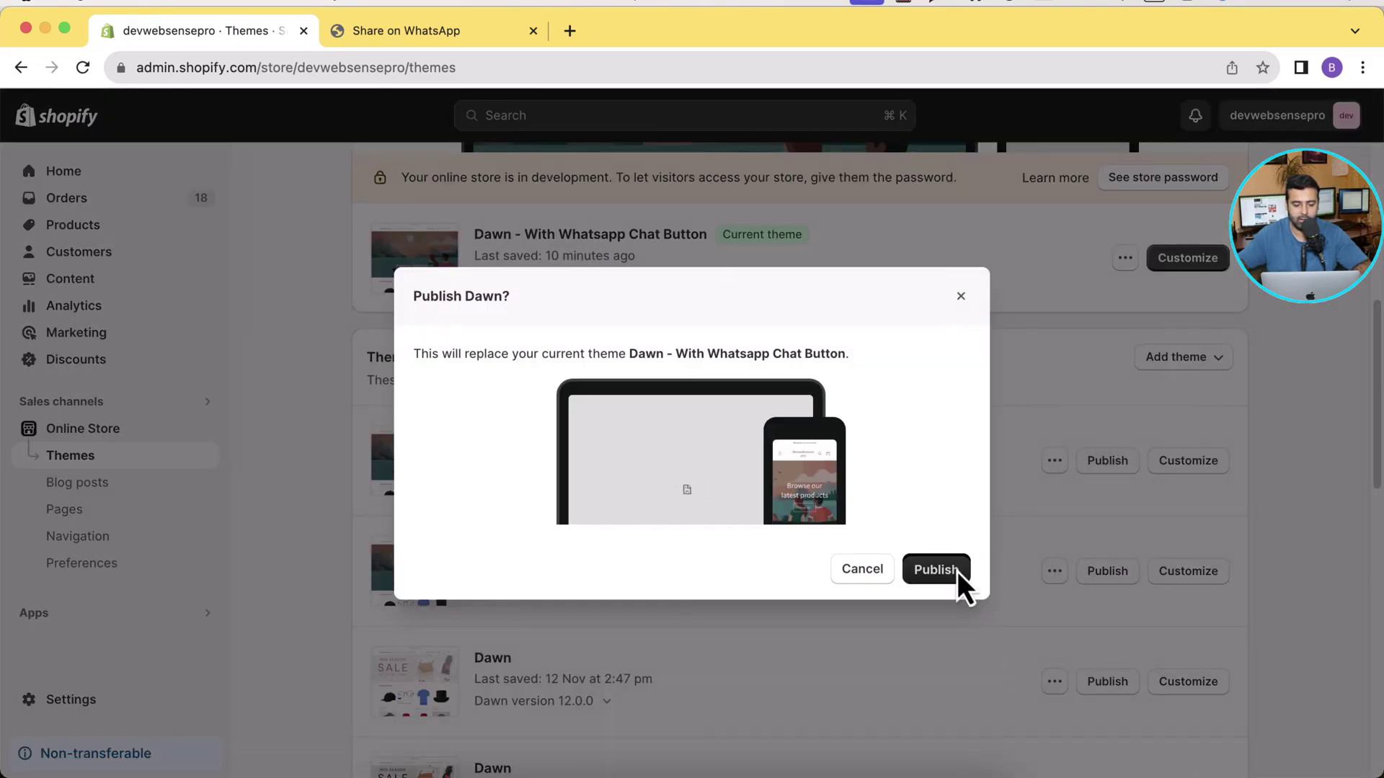
scroll(944, 583, "up", 2)
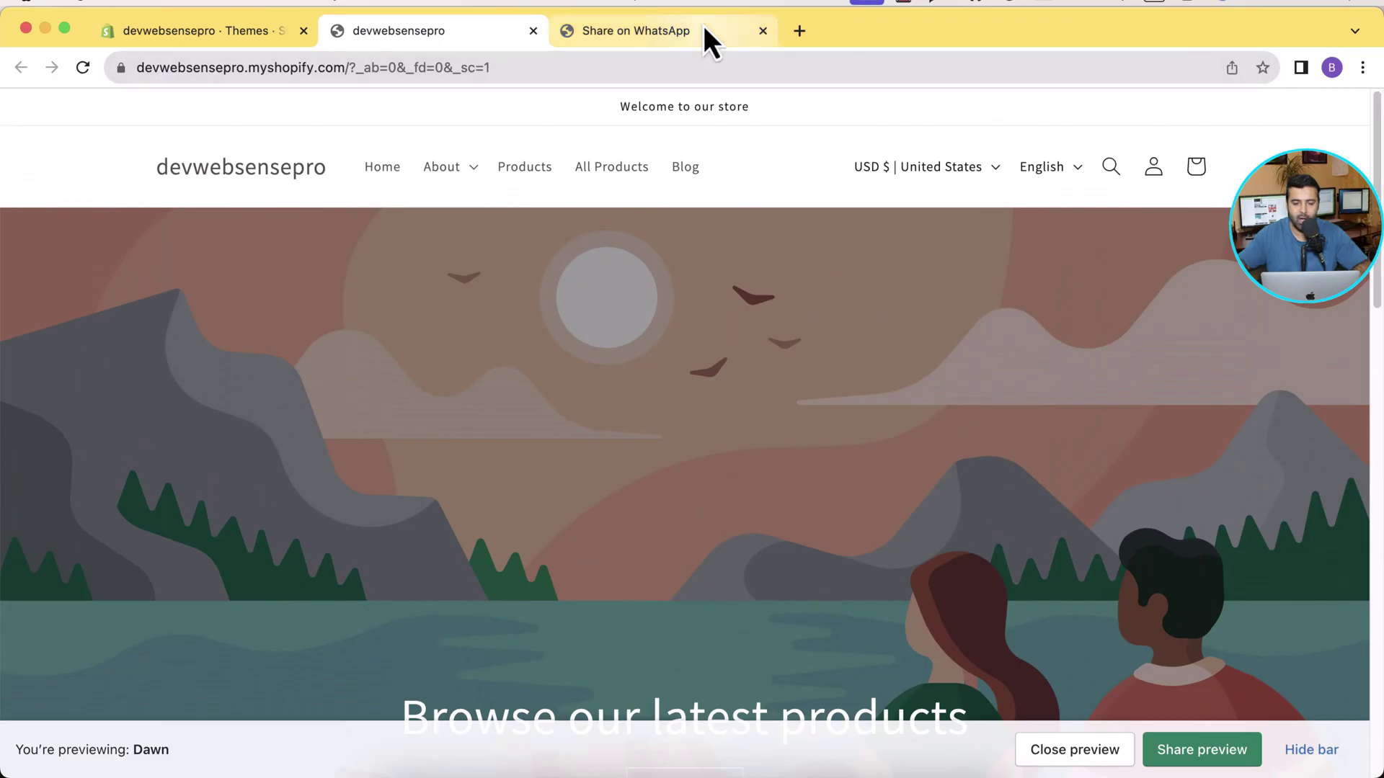
left_click(721, 36)
Step: Close the WhatsApp tab, return to Themes, and open the Dawn theme's actions menu for Edit code
left_click(762, 30)
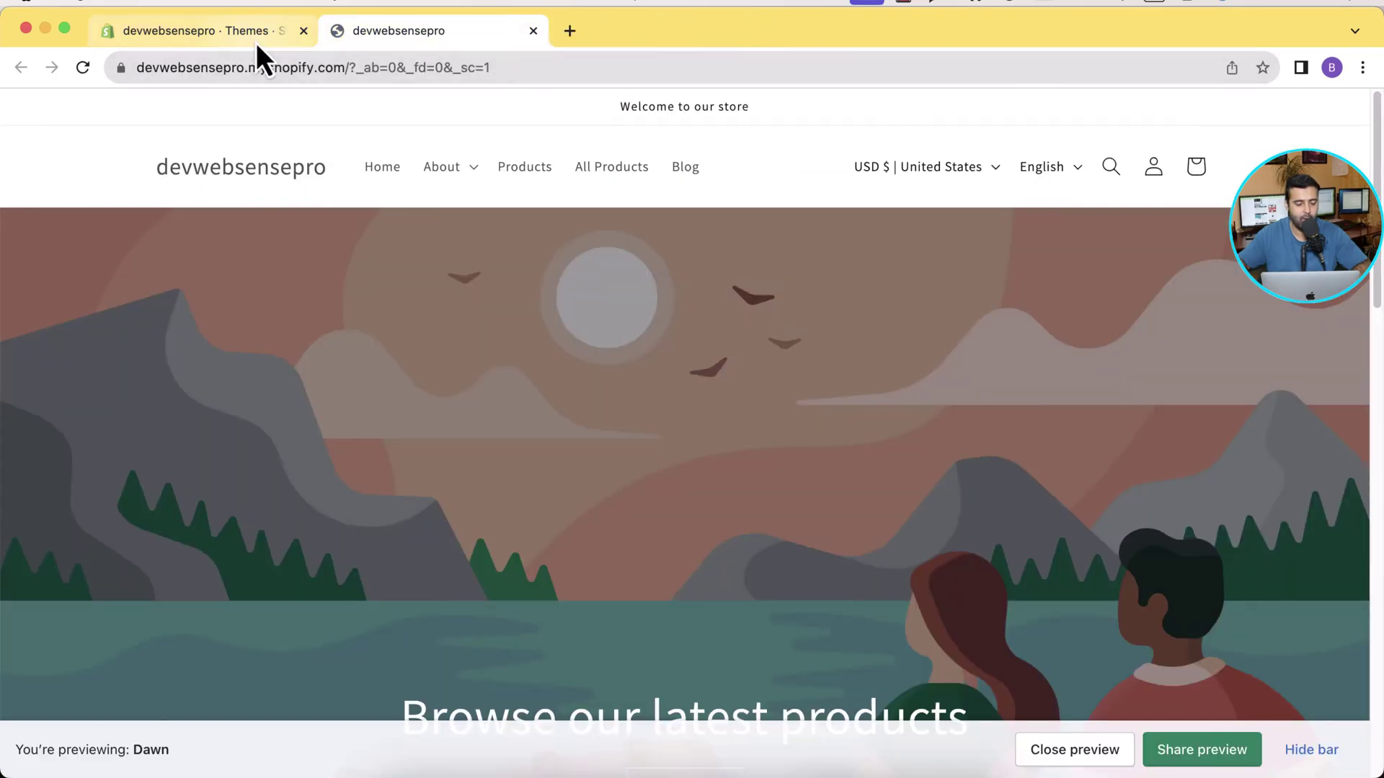
left_click(257, 40)
left_click(1301, 312)
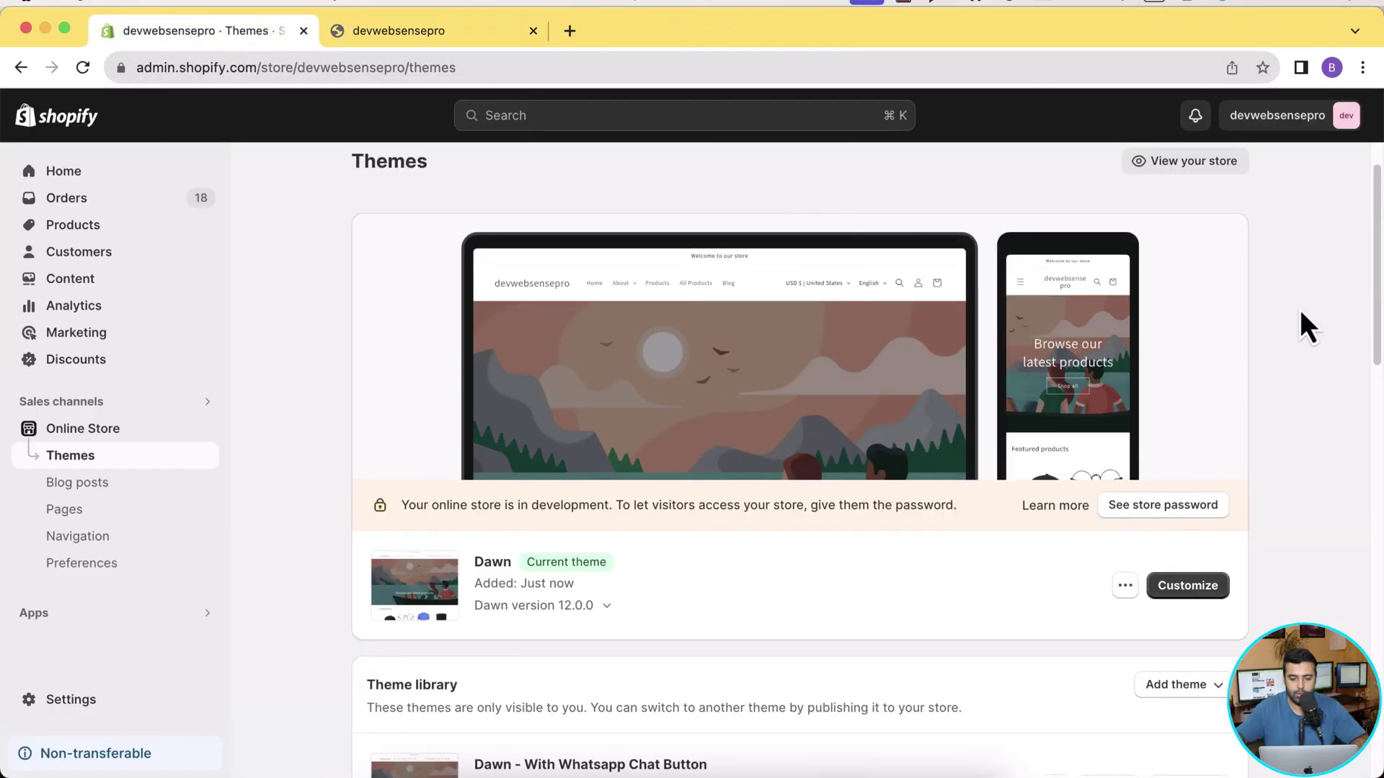
scroll(1306, 277, "down", 1)
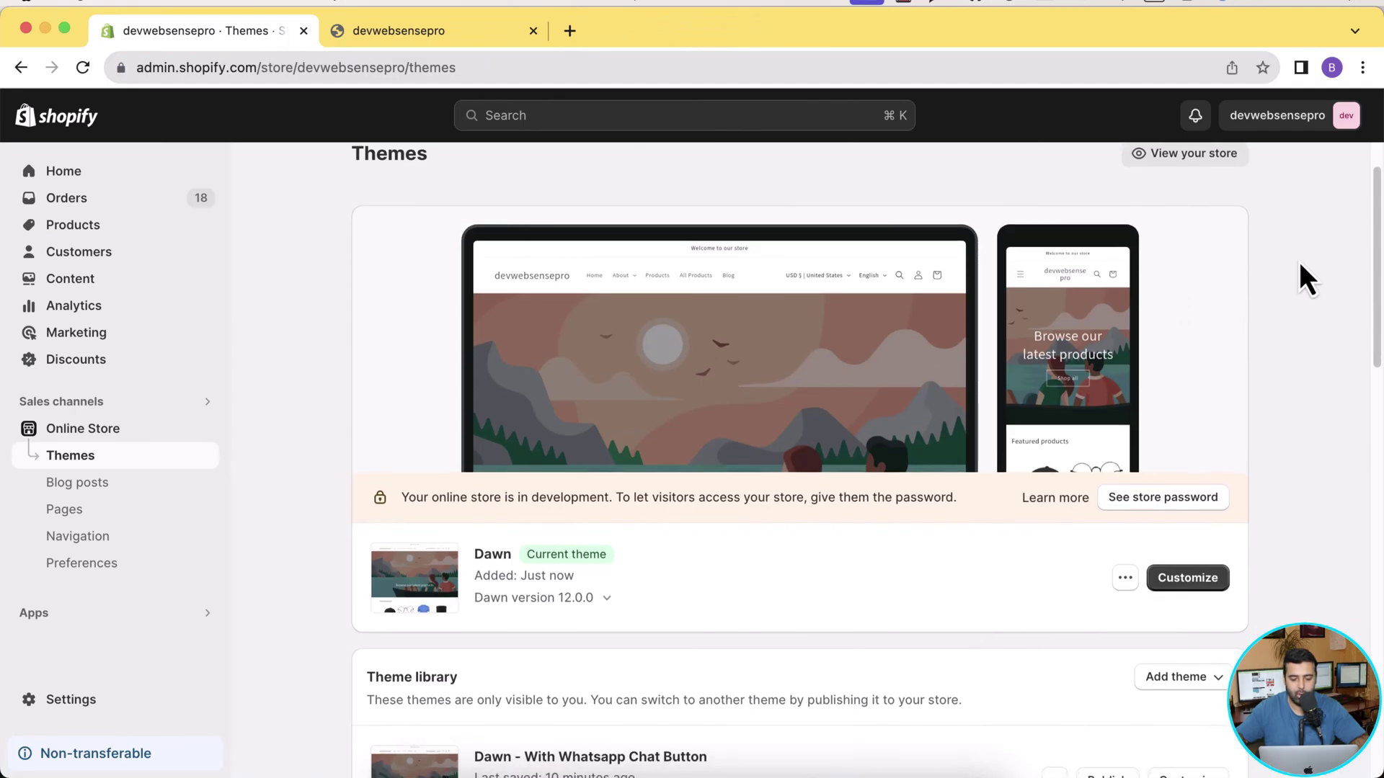
left_click(1128, 581)
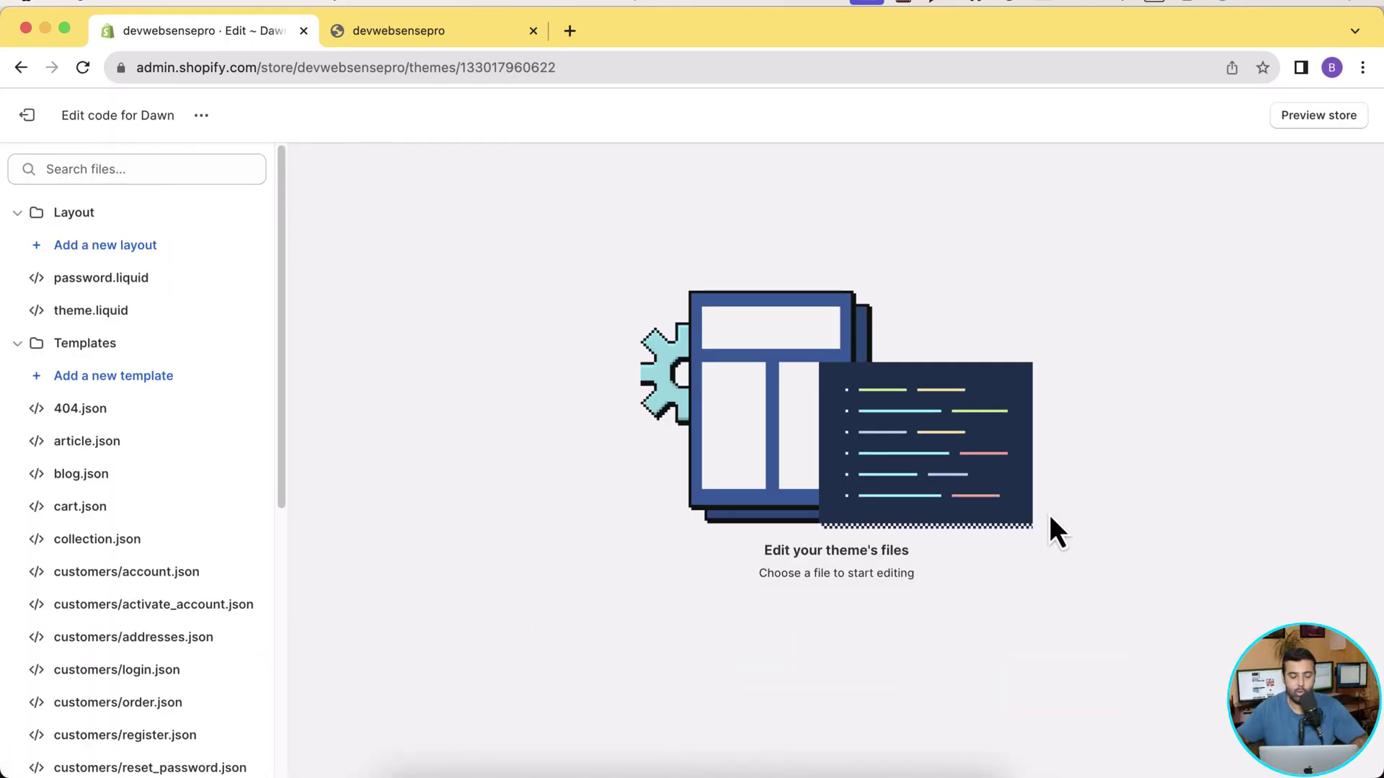
Step: Under Sections, add a liquid section file named wsp-whatsapp, creating wsp-whatsapp.liquid
scroll(225, 309, "down", 10)
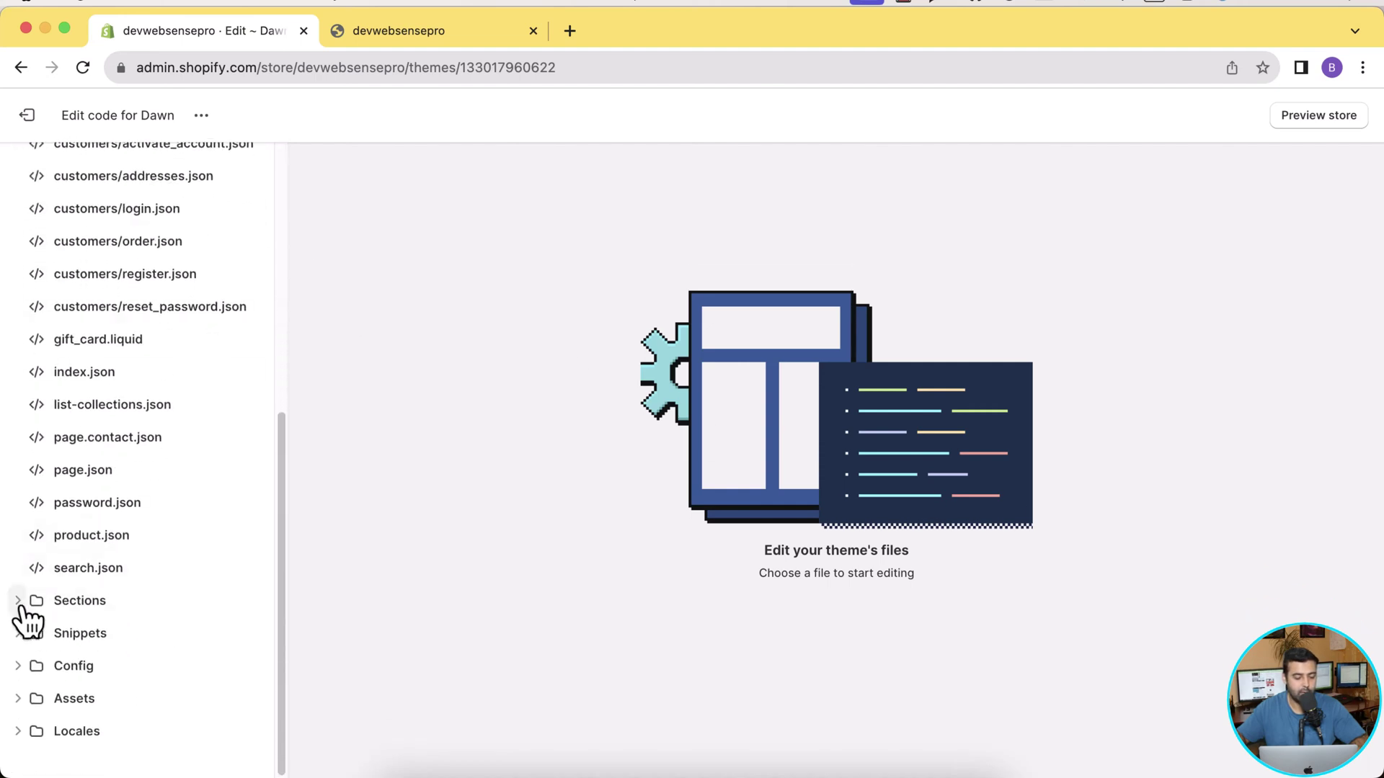
left_click(20, 604)
scroll(43, 599, "down", 2)
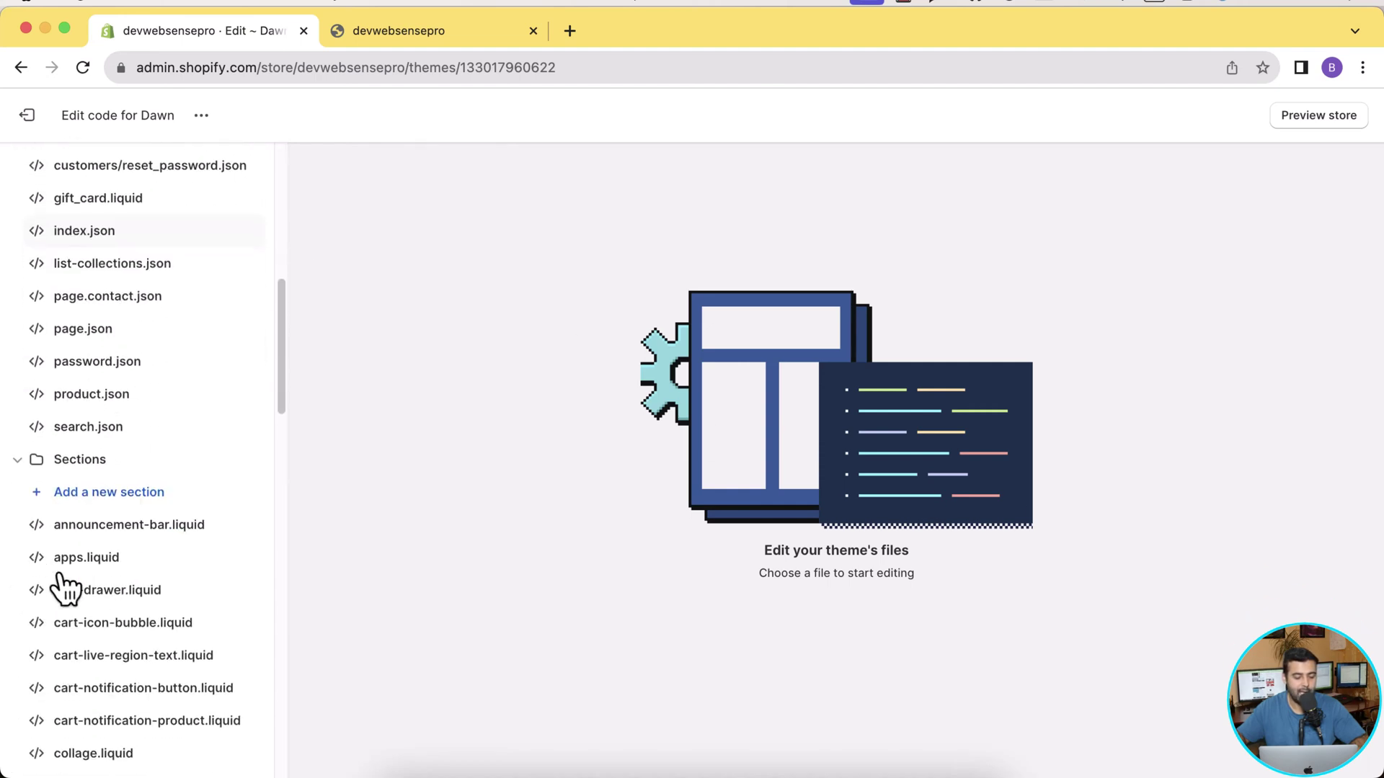
left_click(153, 509)
left_click(603, 472)
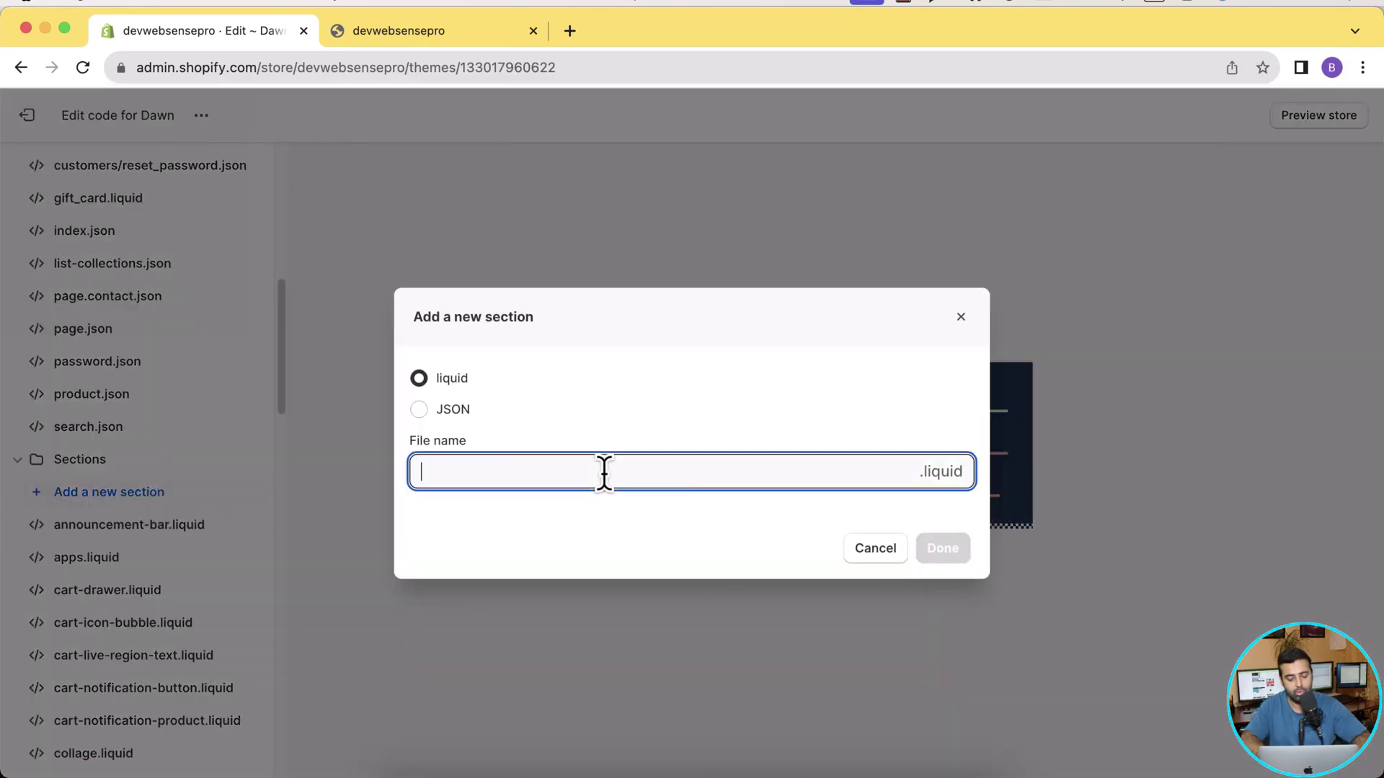
type("wsp-whatsapp")
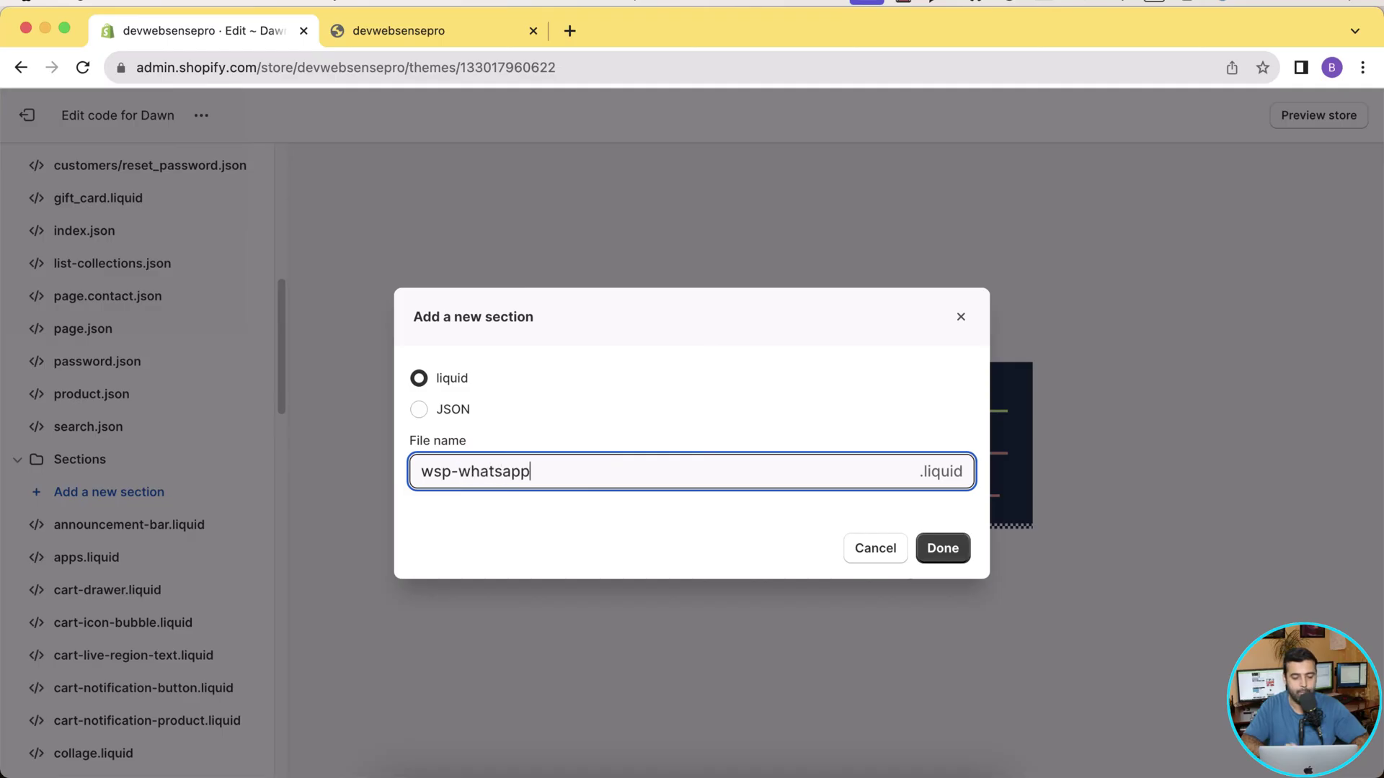
left_click(959, 558)
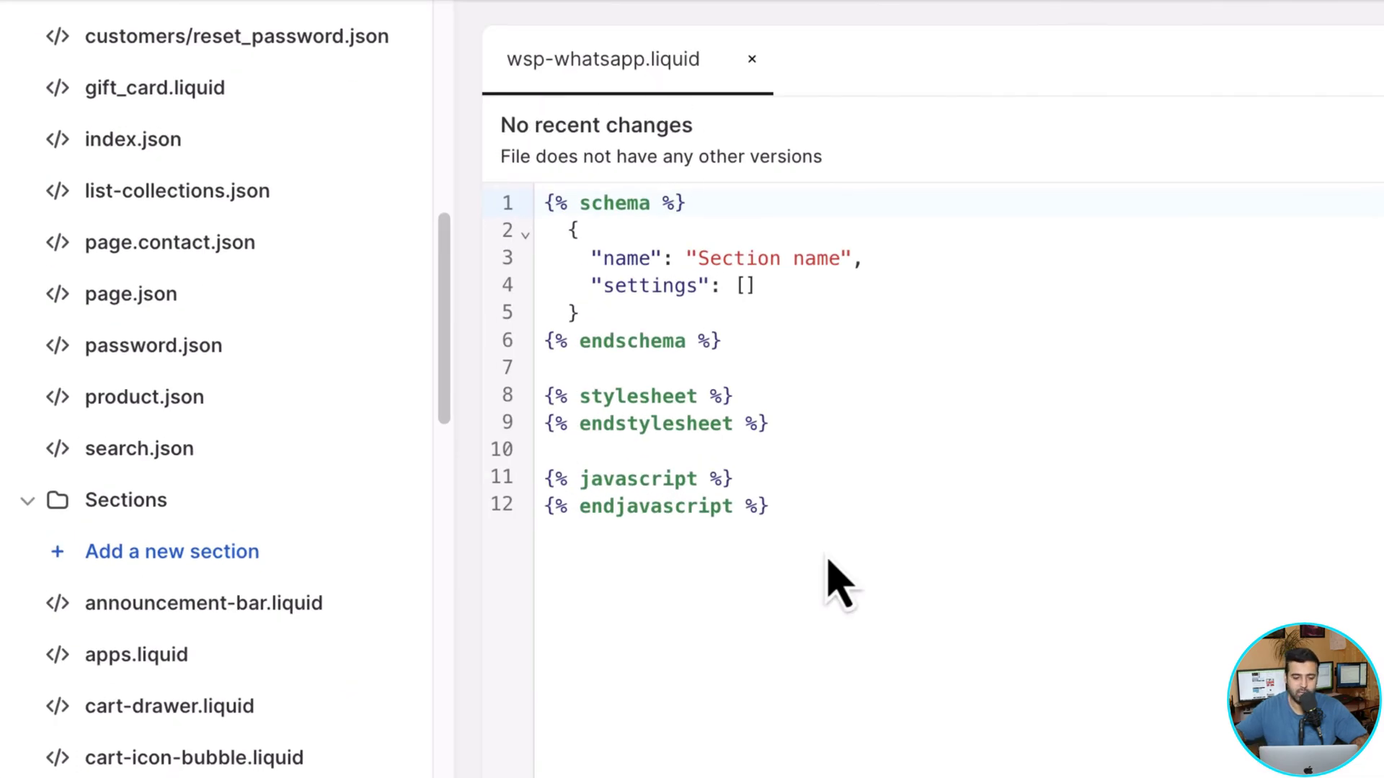
key("super+Tab")
key("super+Tab")
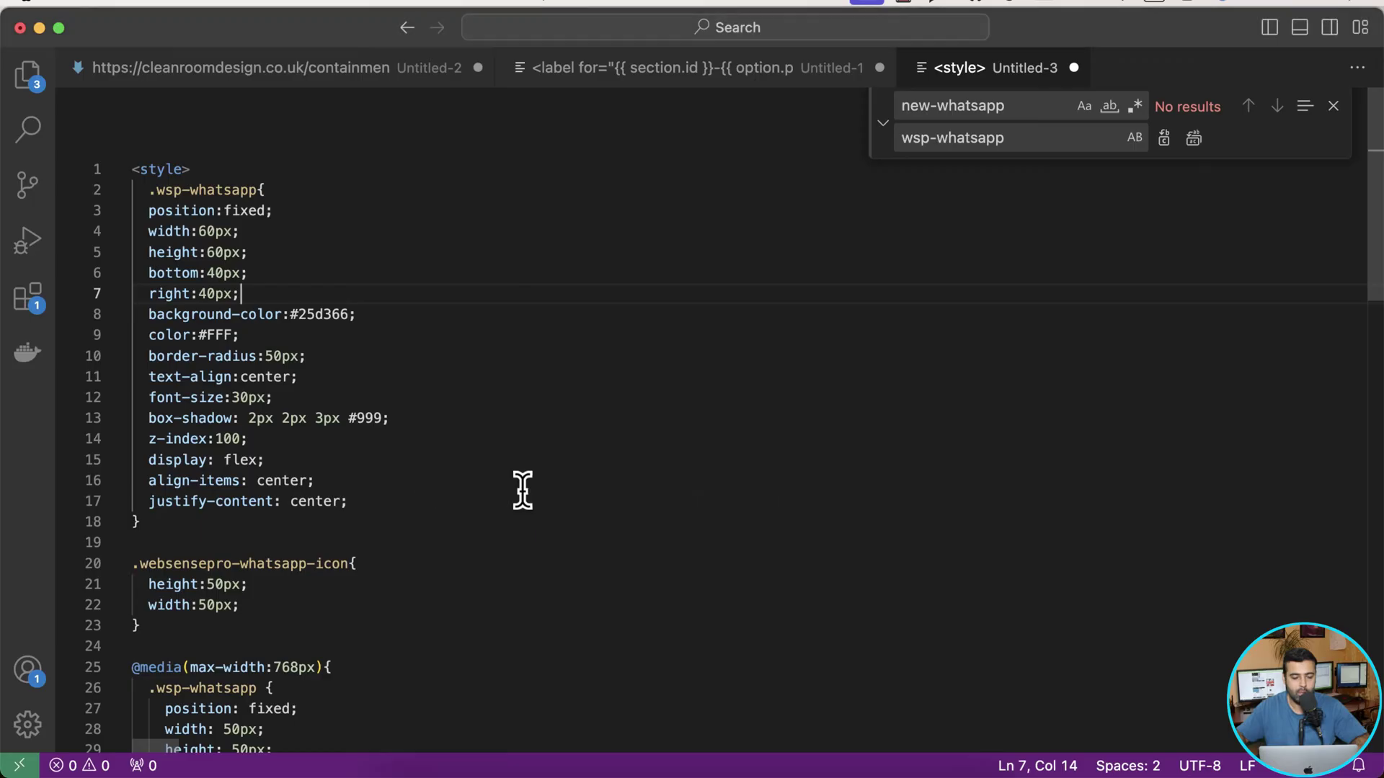
left_click(508, 498)
scroll(485, 310, "down", 15)
scroll(485, 310, "up", 15)
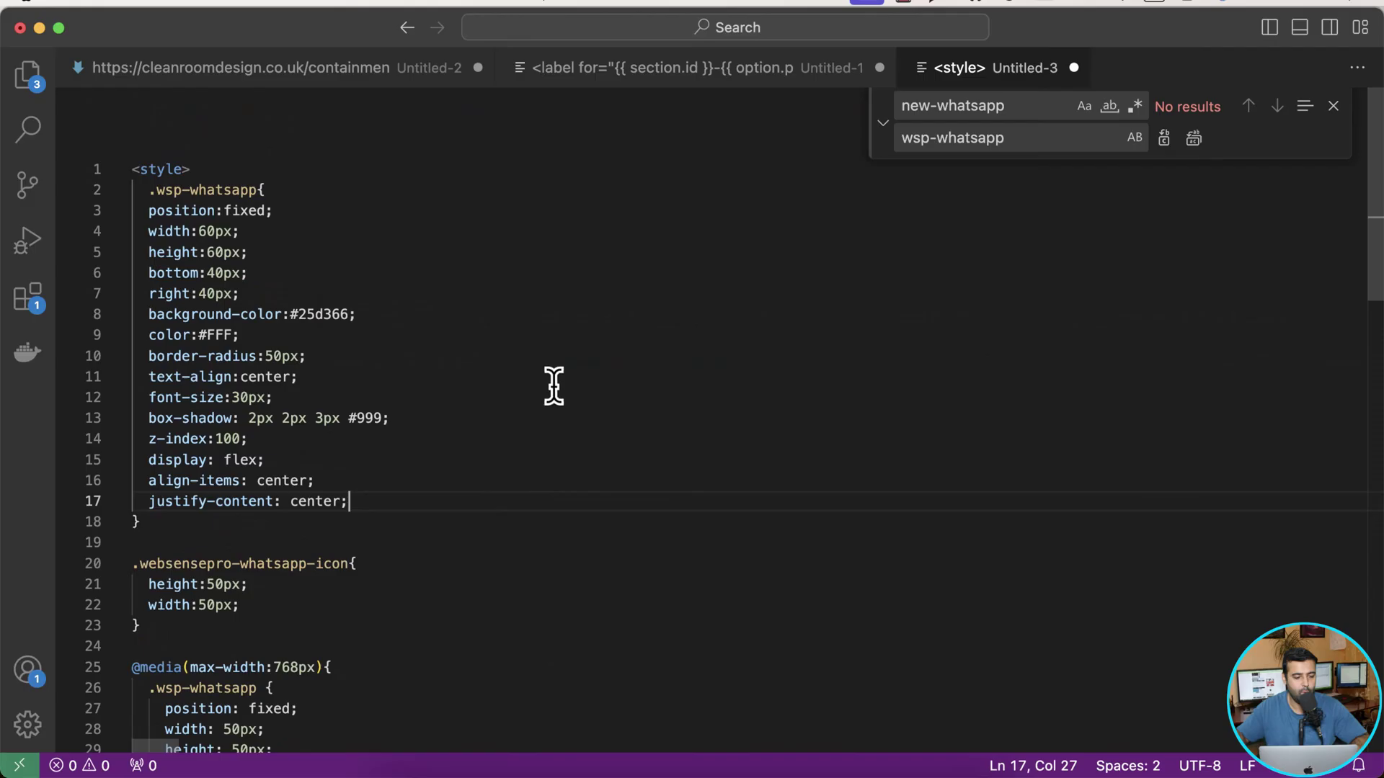
key("super+a")
Step: Replace wsp-whatsapp.liquid's default stub with the pasted WhatsApp button code and save it
key("super+Tab")
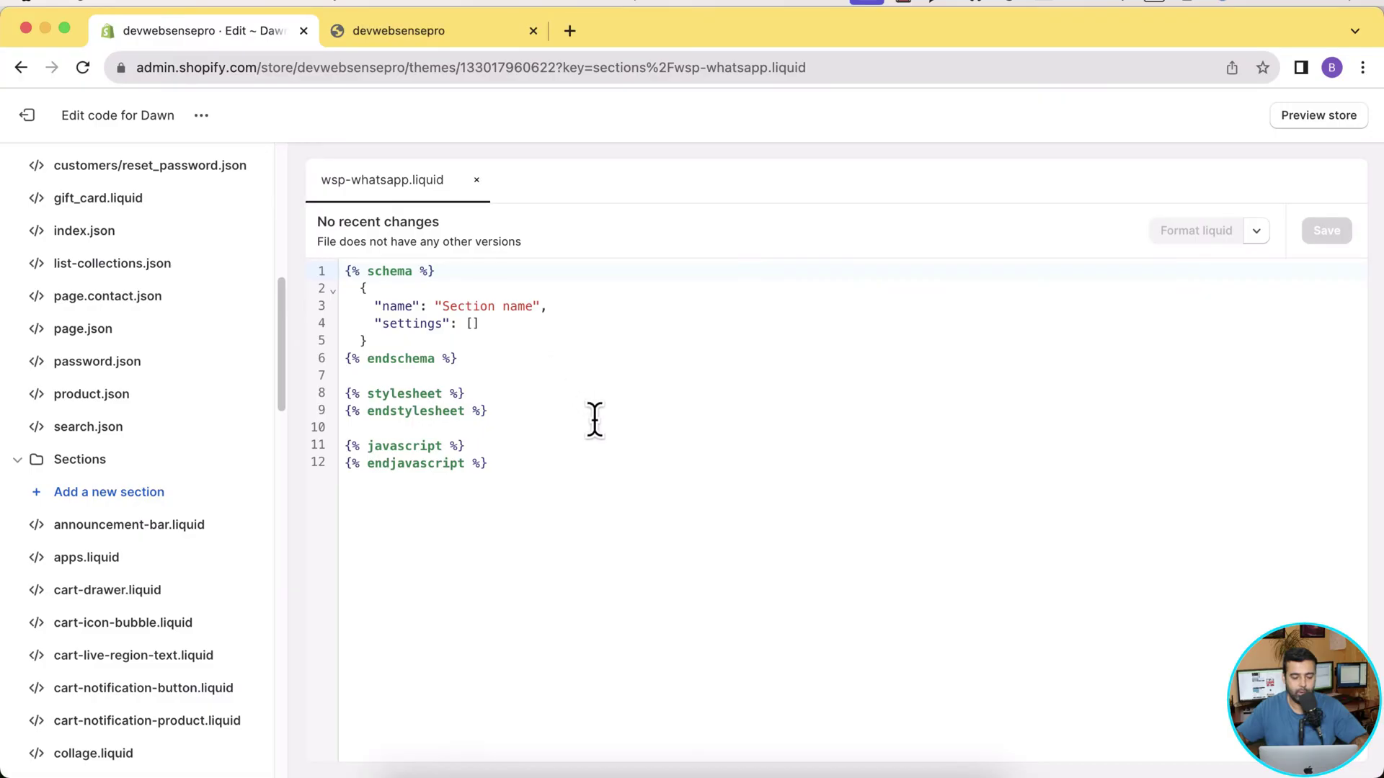
left_click(650, 448)
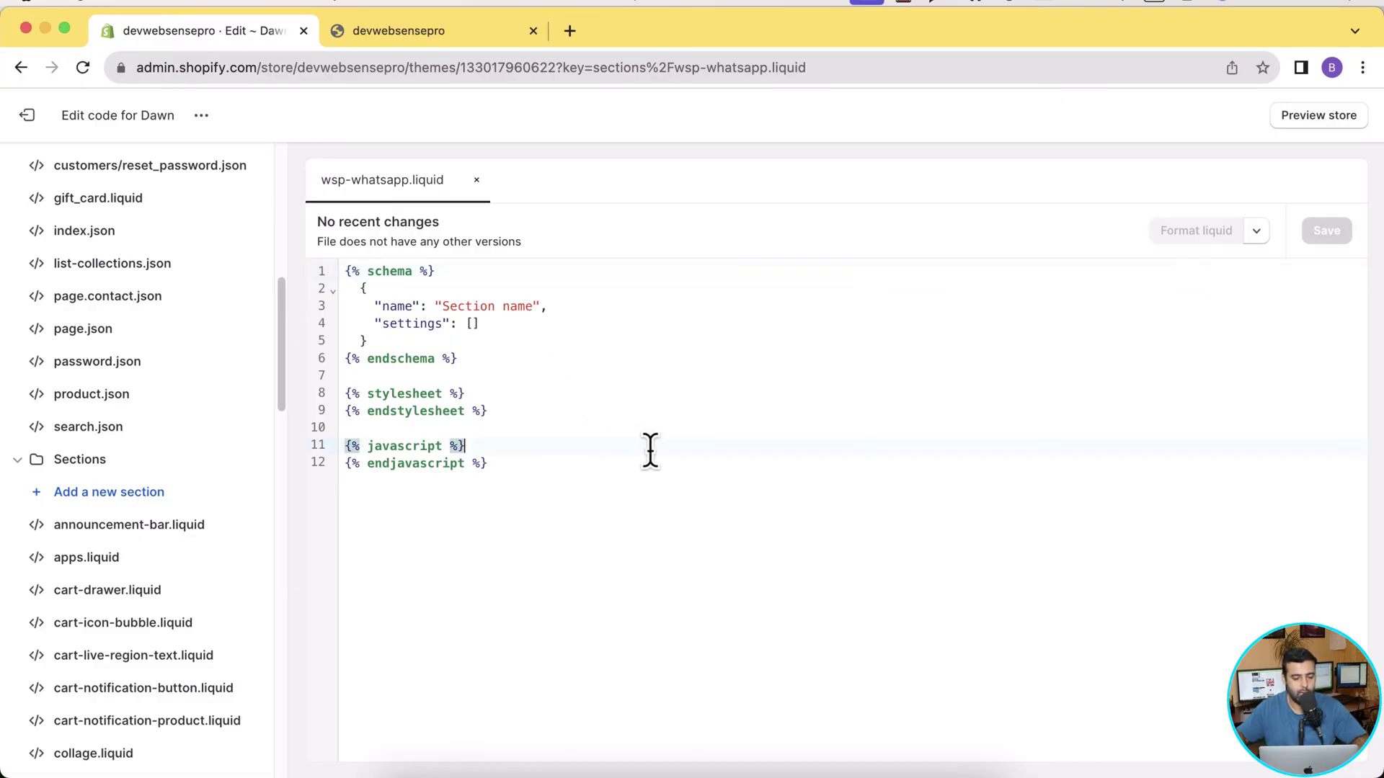
key("super+a")
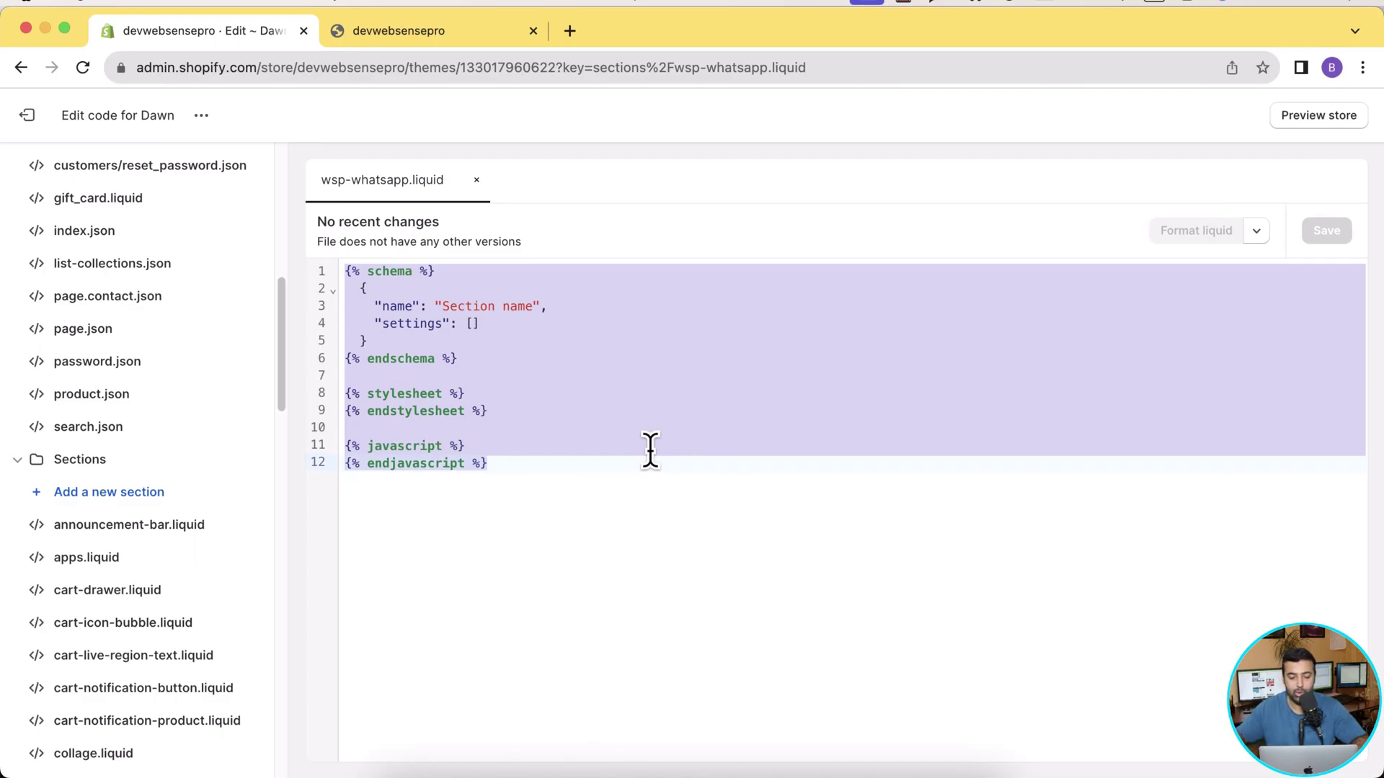
key("super+v")
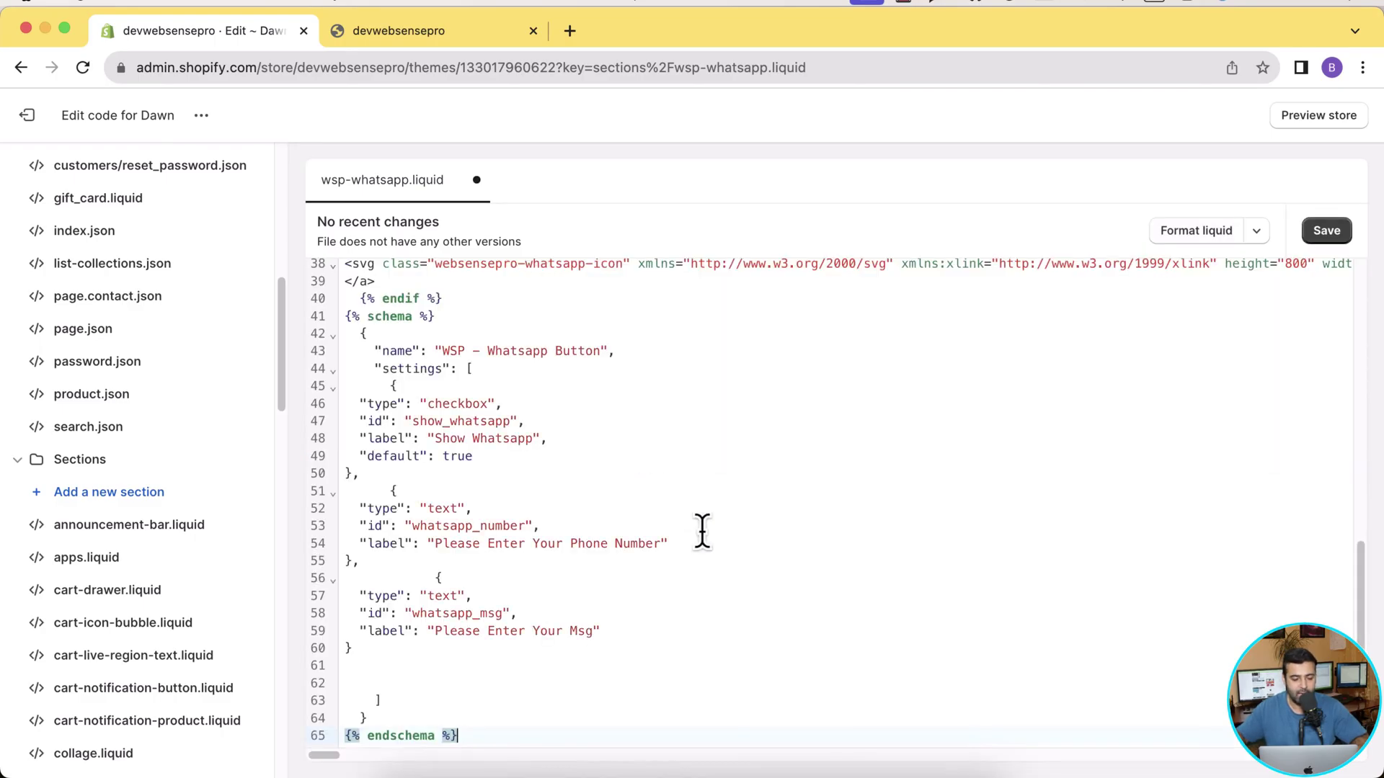
scroll(702, 531, "up", 10)
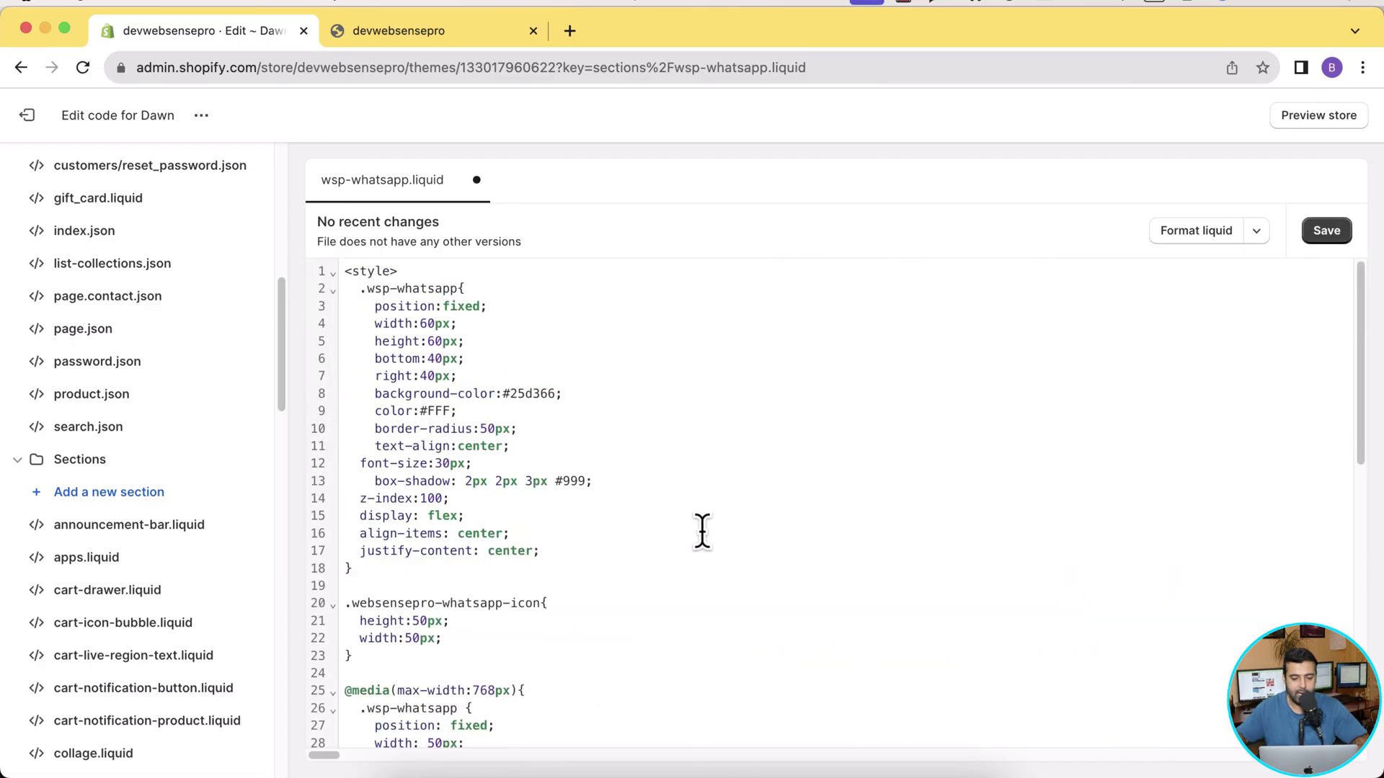
left_click(1326, 232)
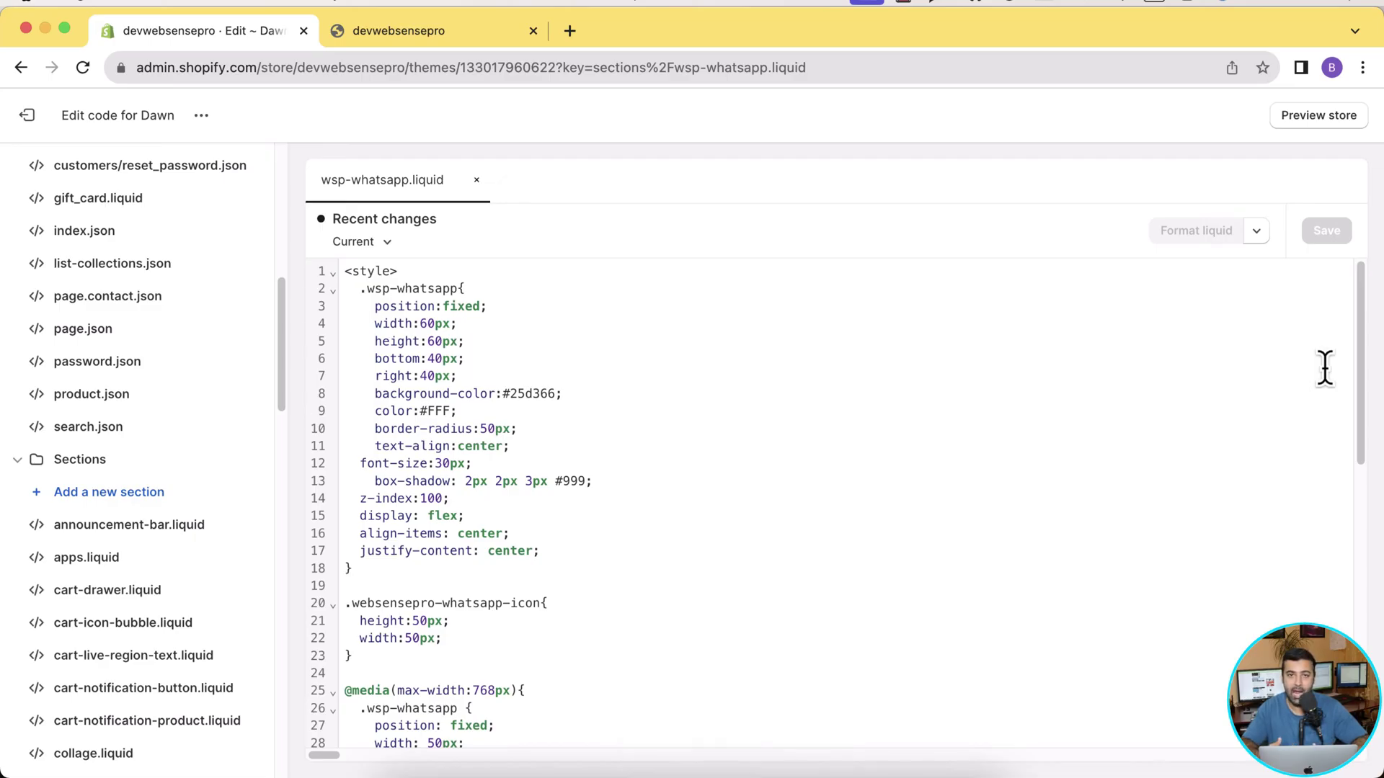
scroll(242, 465, "up", 10)
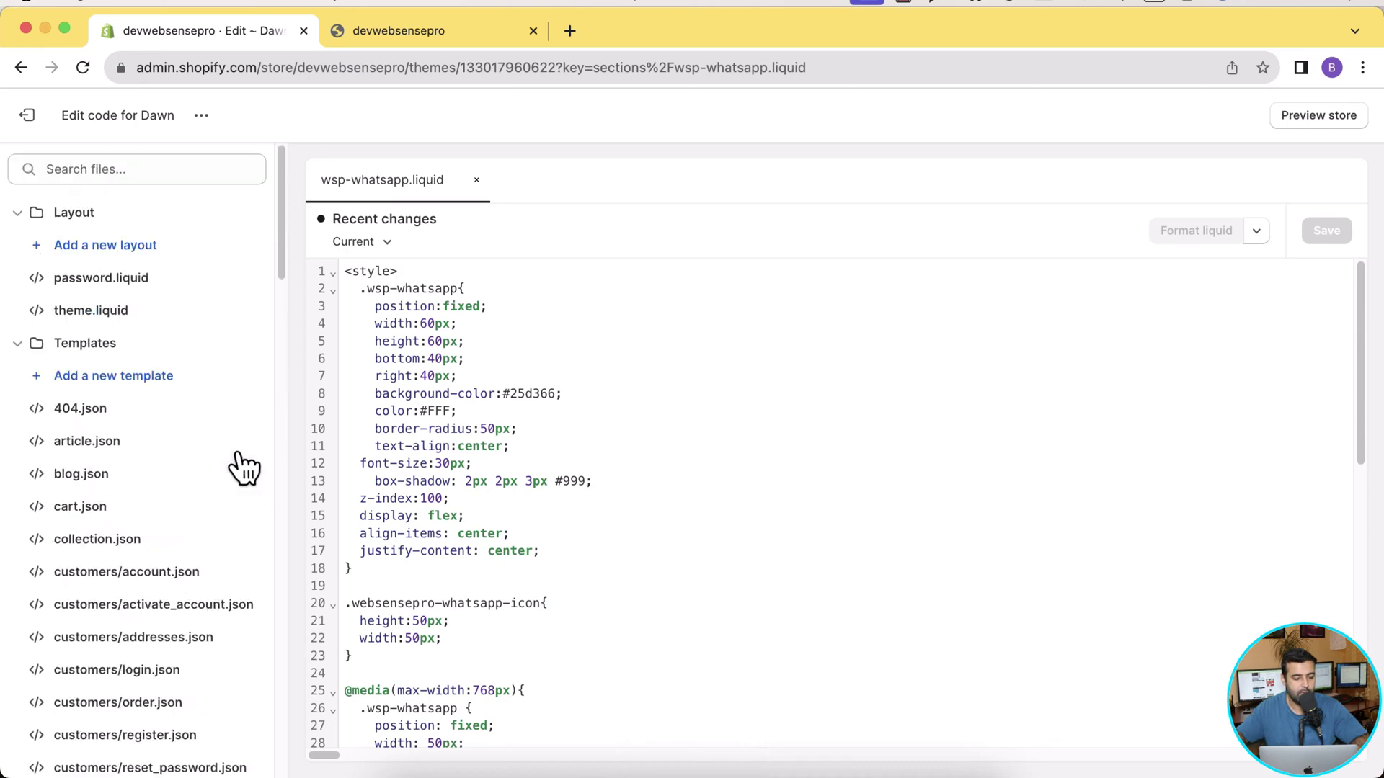
Step: In theme.liquid, add a {% section "wsp-whatsapp.liquid" %} line before the closing body tag
left_click(92, 314)
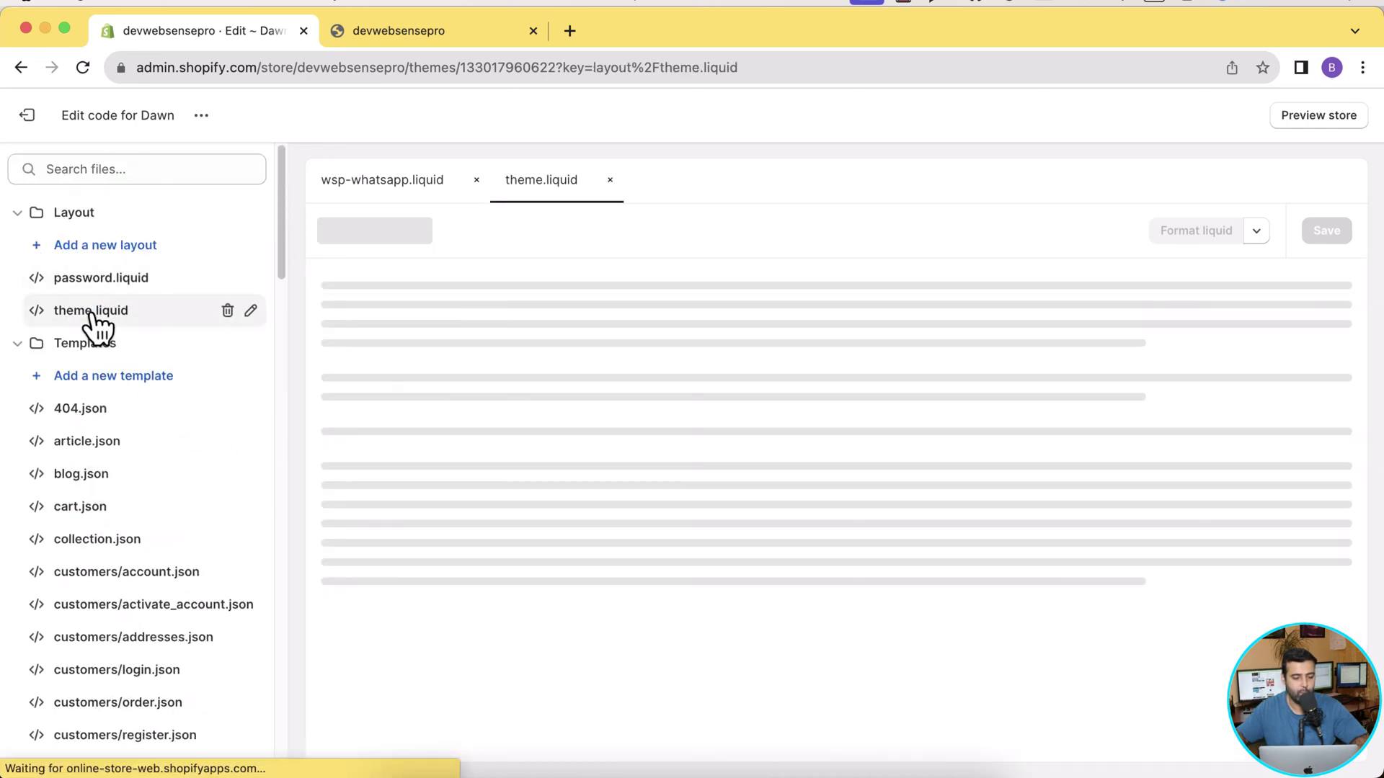
left_click_drag(1360, 274, 1373, 773)
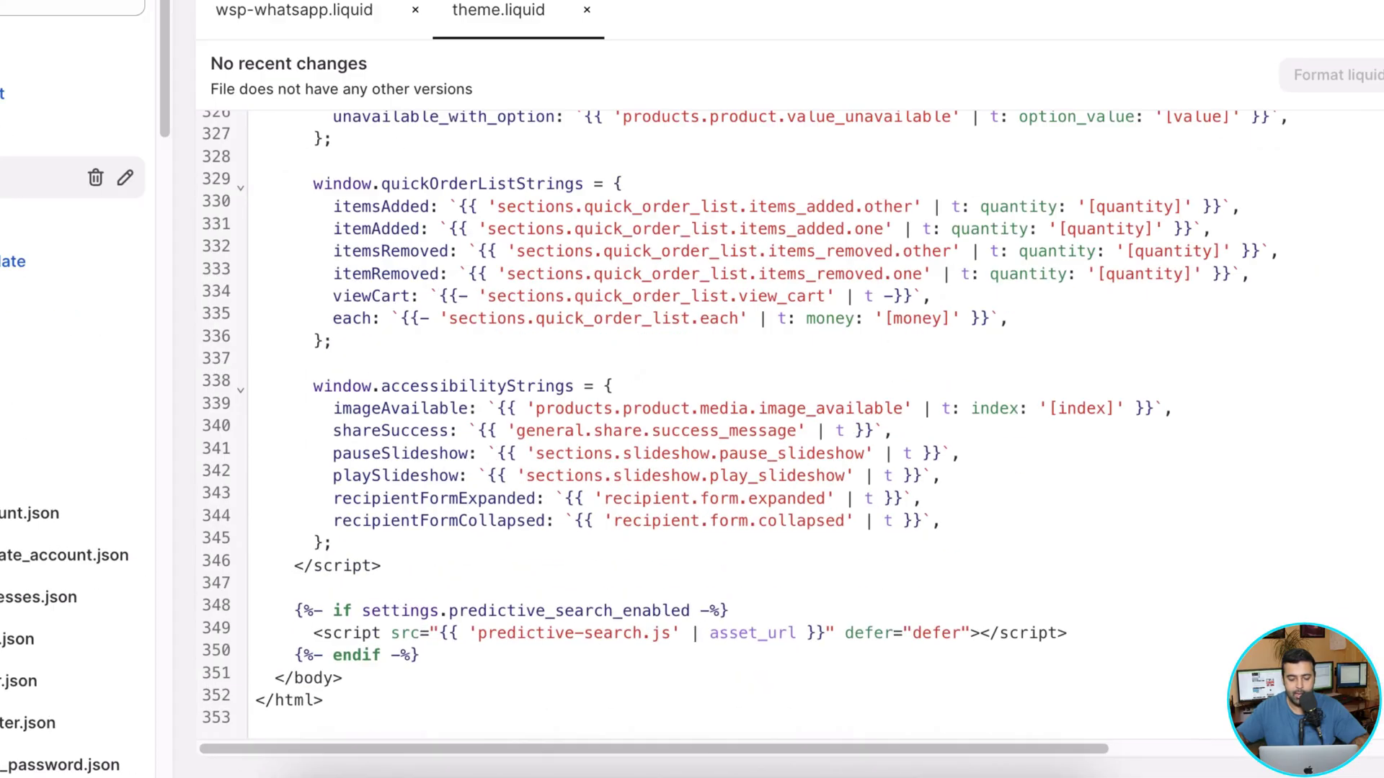
left_click(859, 679)
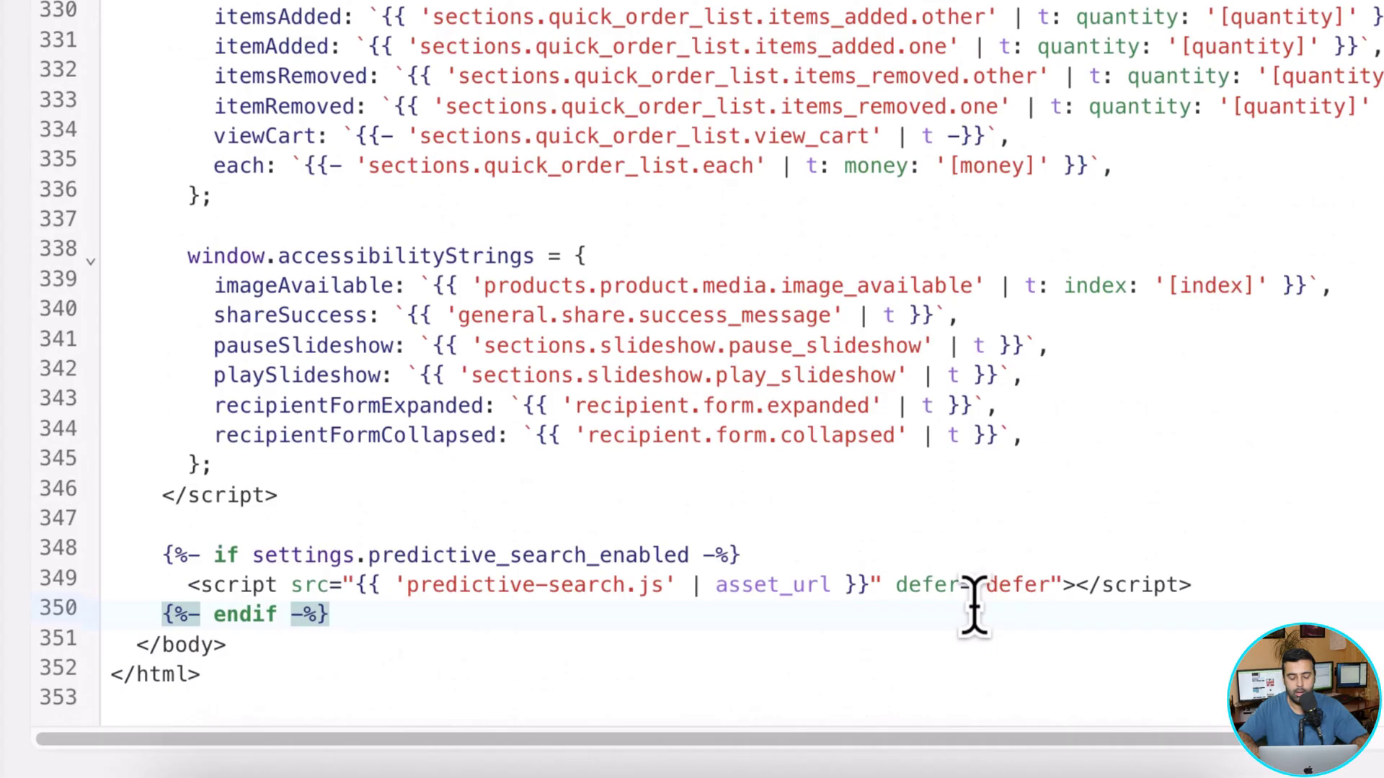
key("Return")
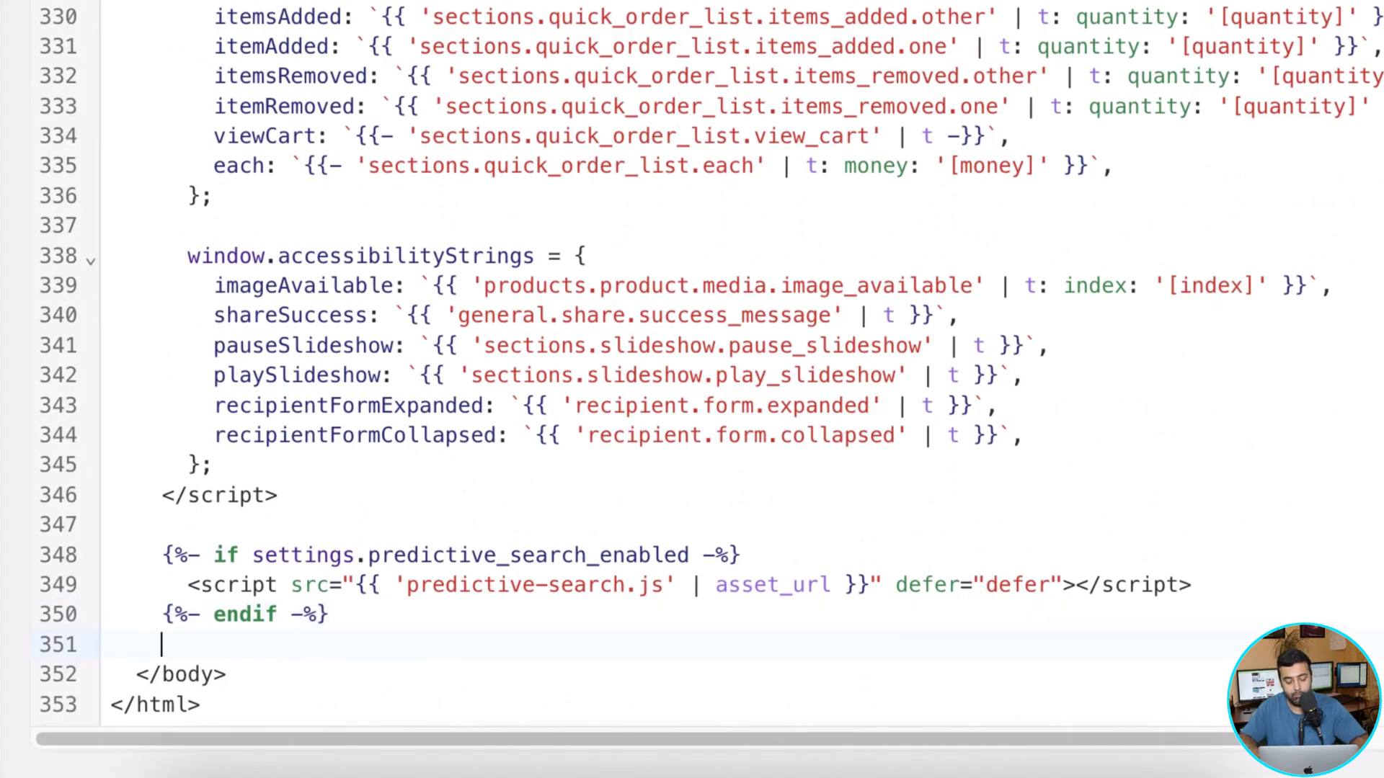
type("{% section")
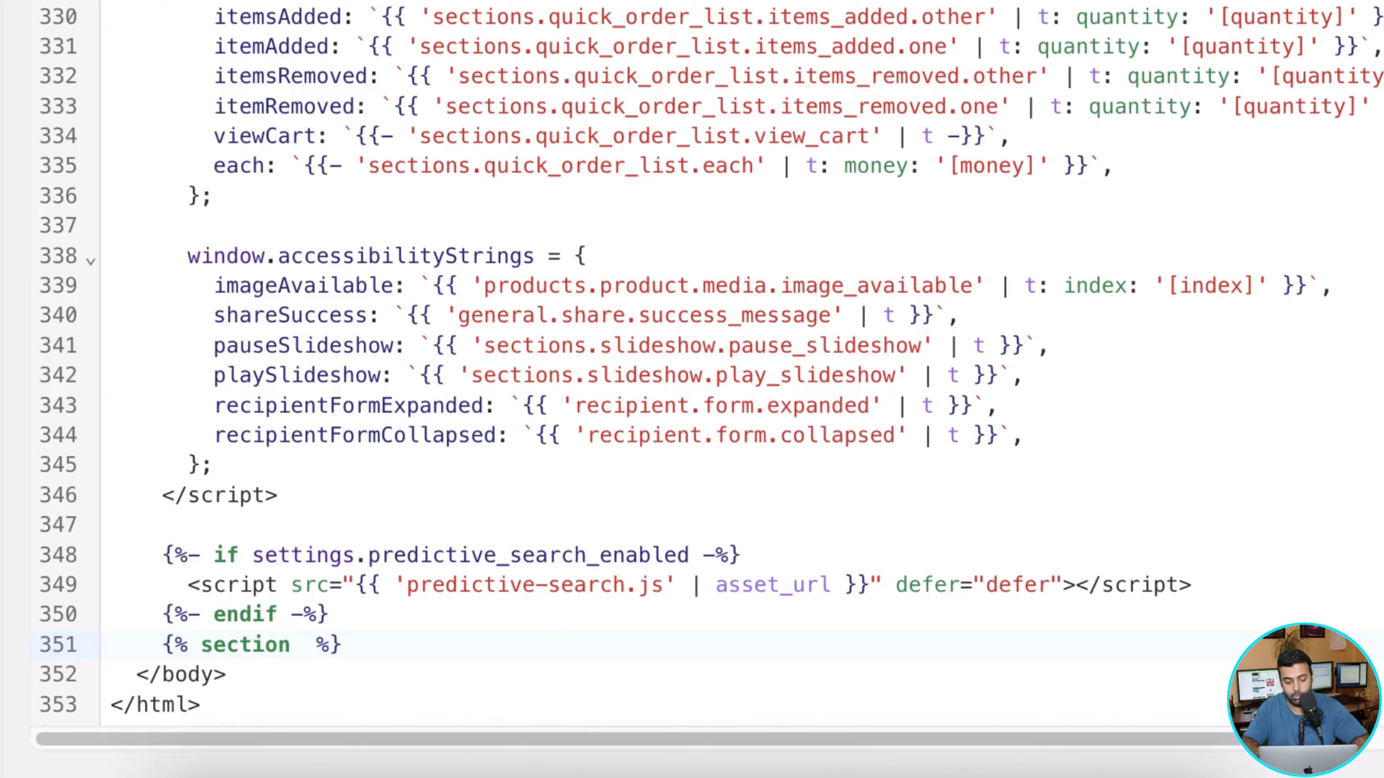
type(" \"wsp")
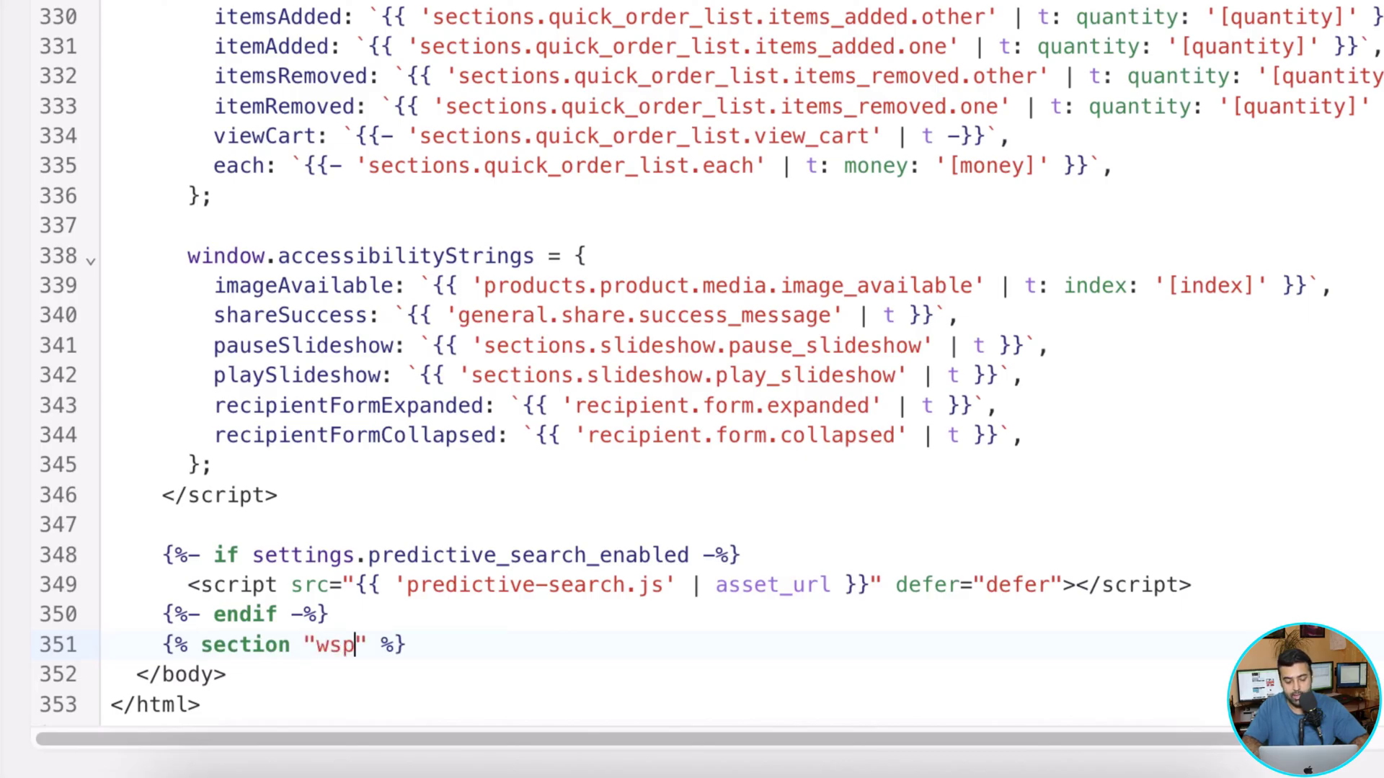
type("-whatsapp")
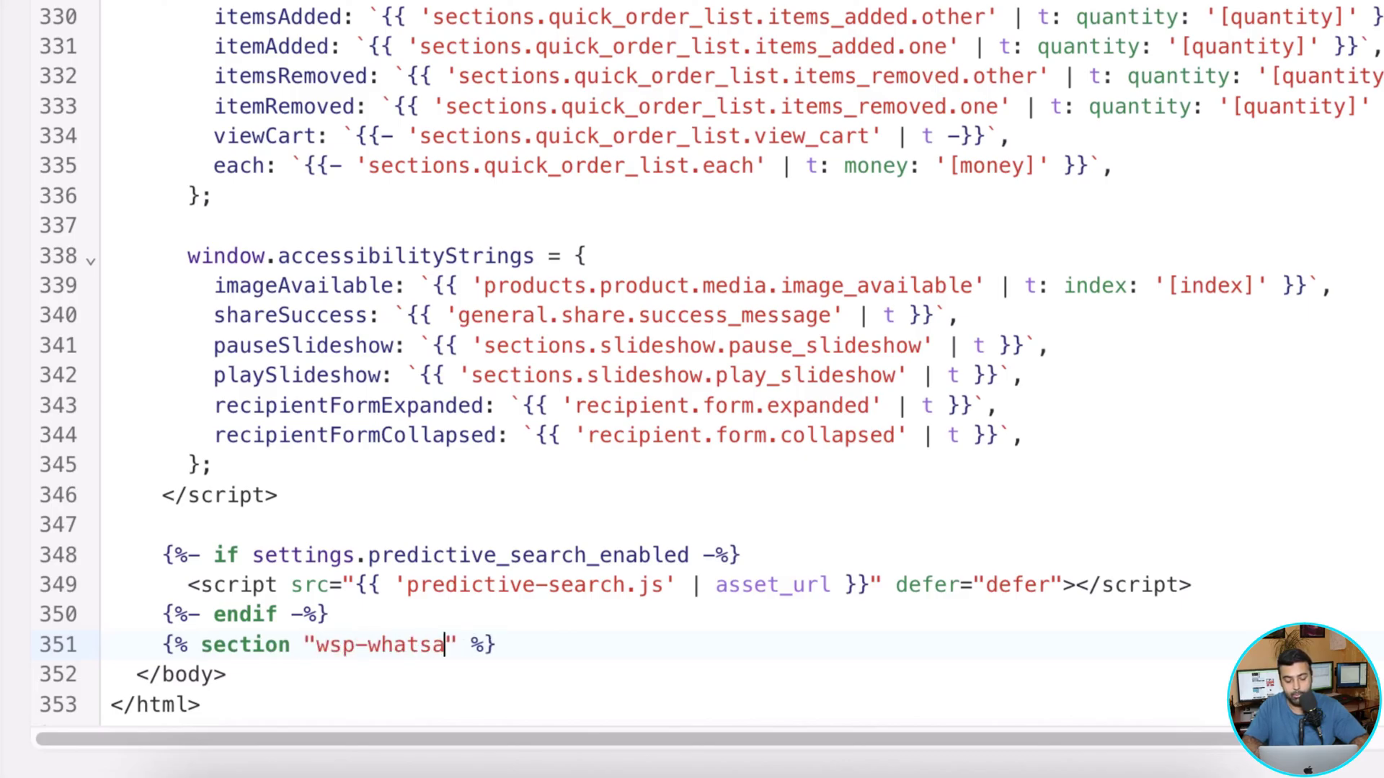
type(".liquid")
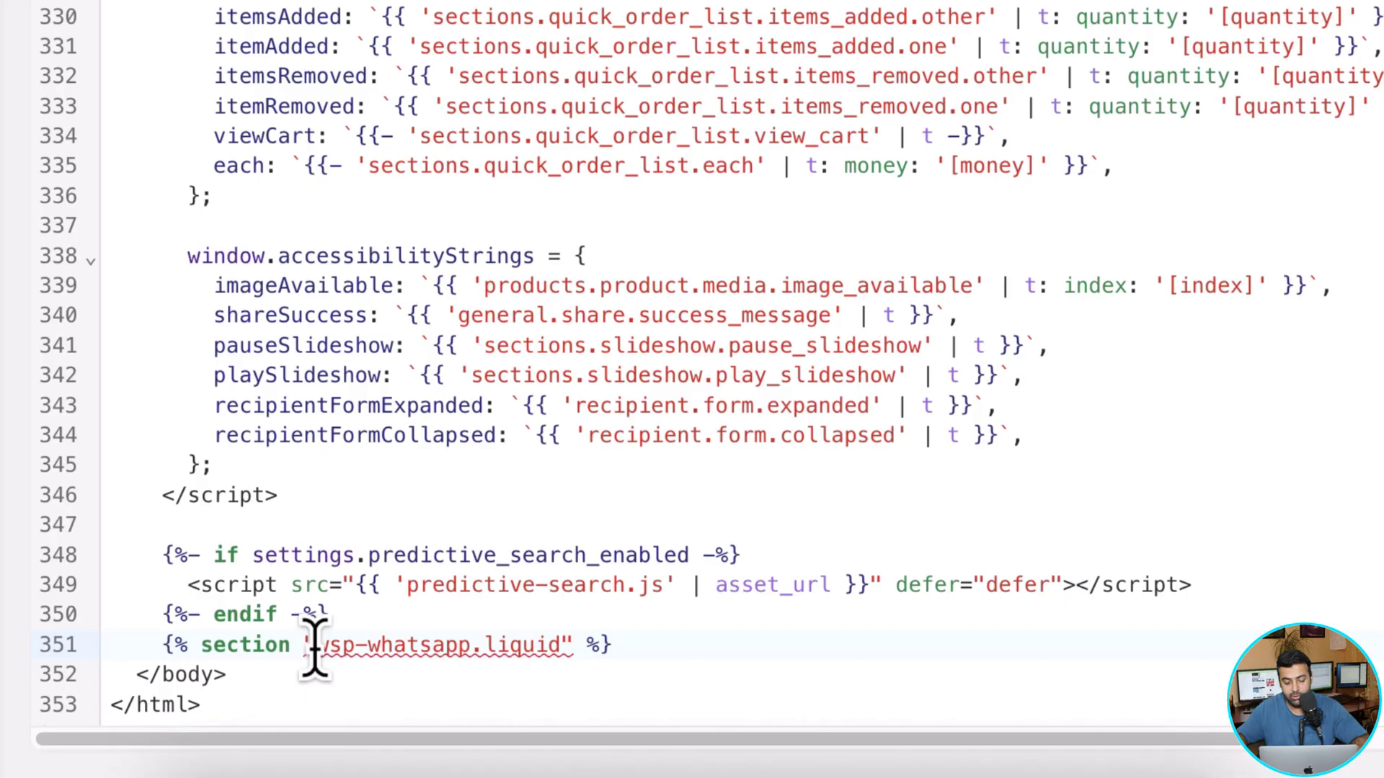
Step: Trim the tag to {% section "wsp-whatsapp" %}, save theme.liquid, and open Customize theme
left_click_drag(315, 644, 564, 640)
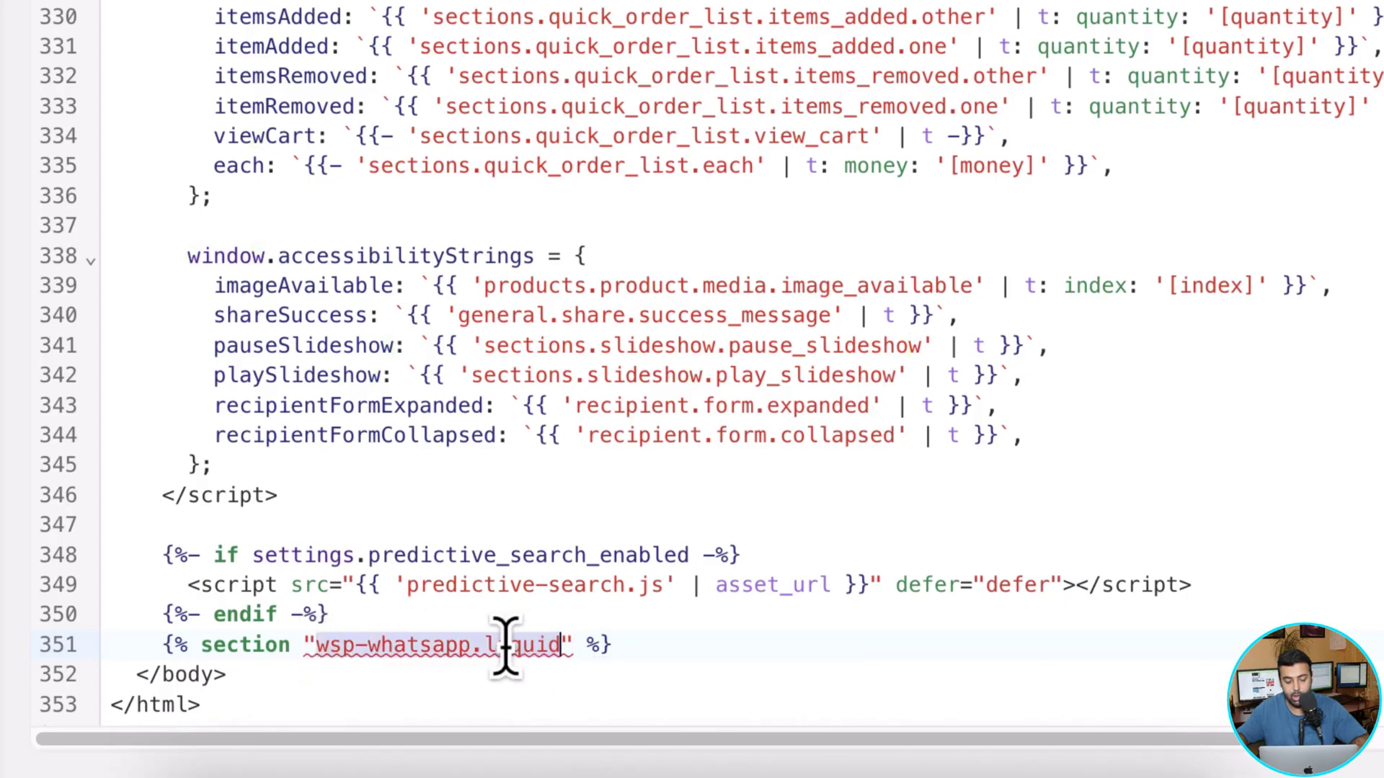
double_click(551, 645)
key("BackSpace")
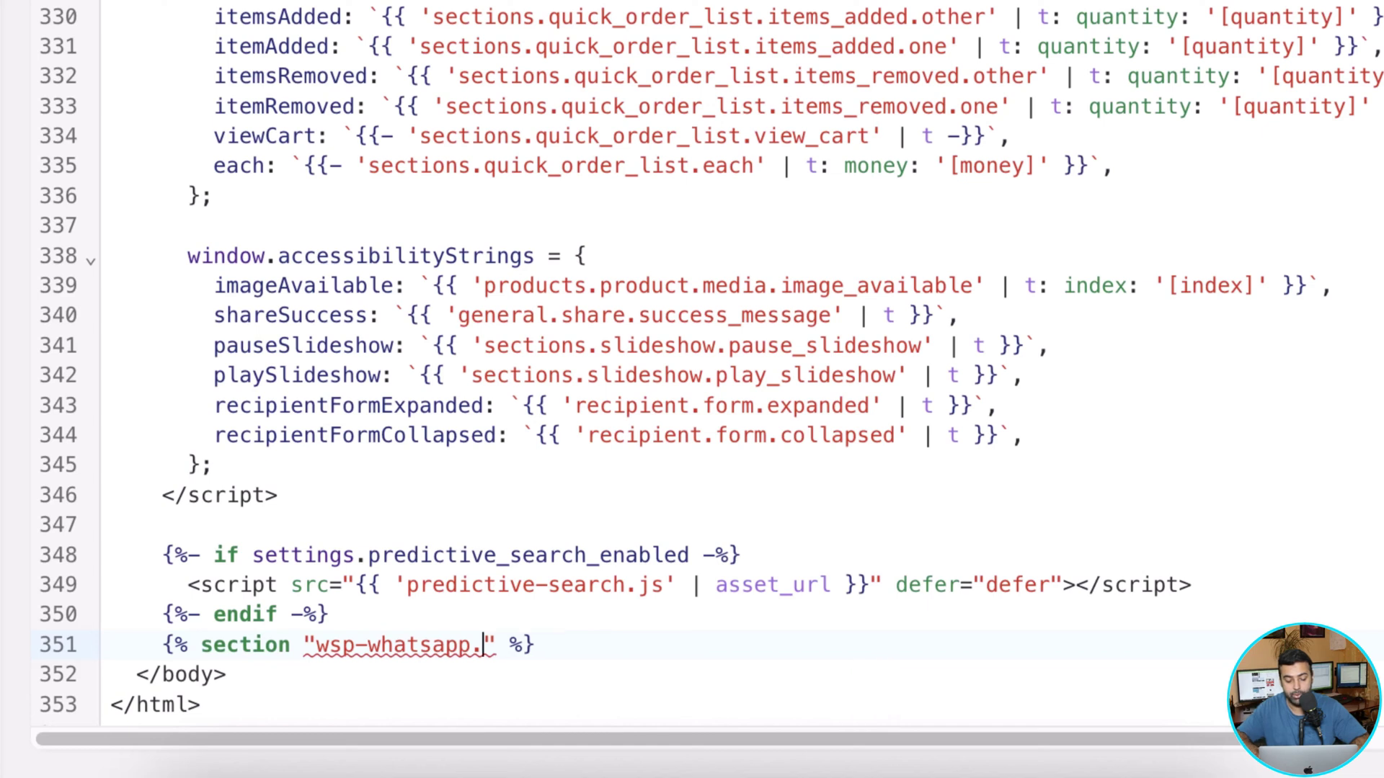
key("BackSpace")
mouse_move(317, 645)
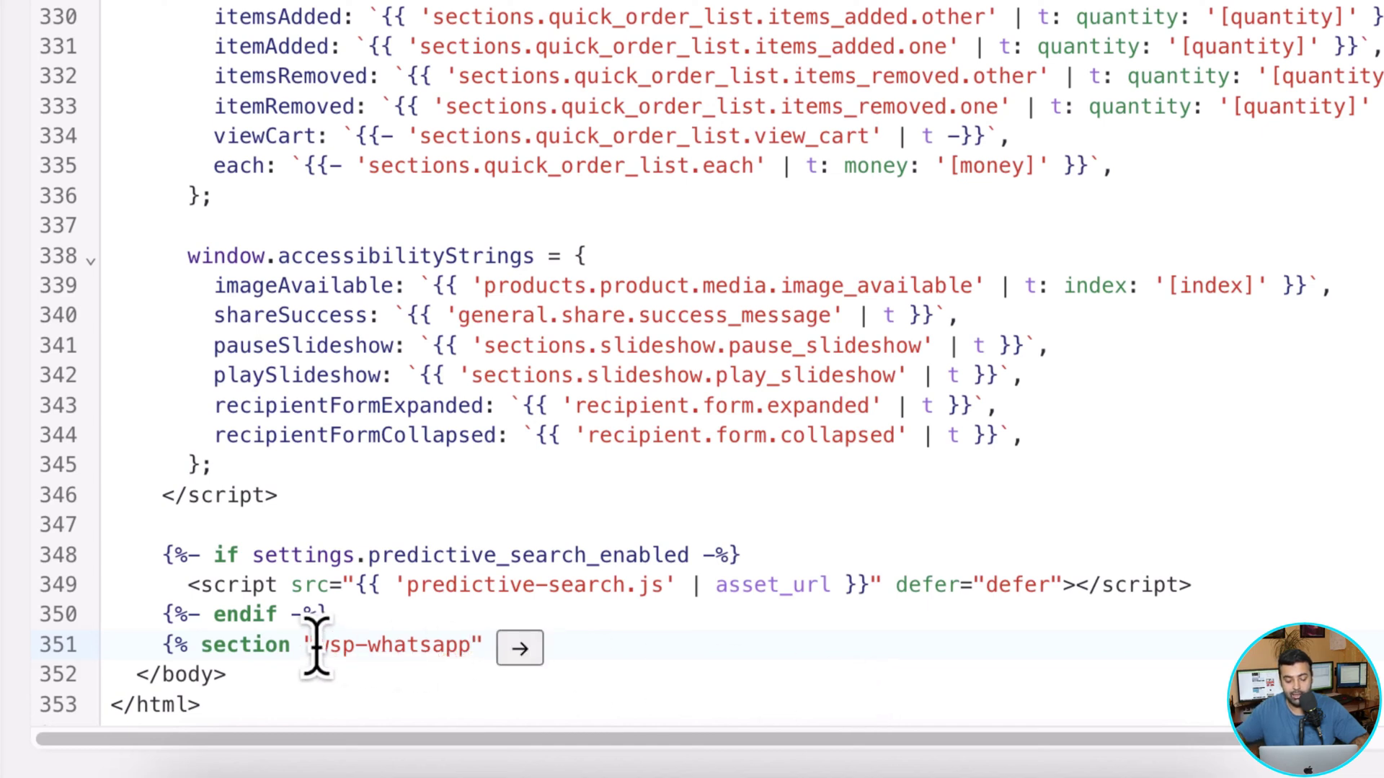
left_click_drag(317, 645, 476, 649)
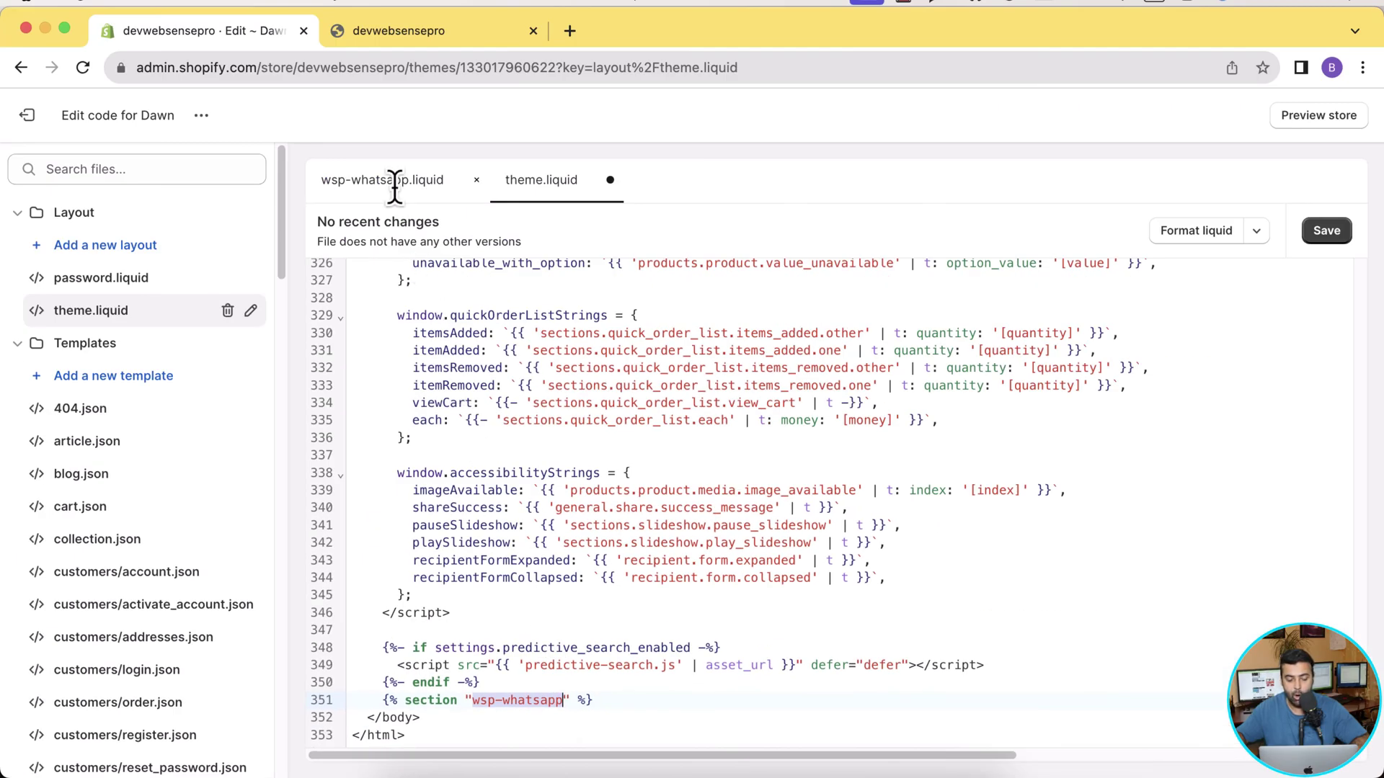
left_click(1324, 232)
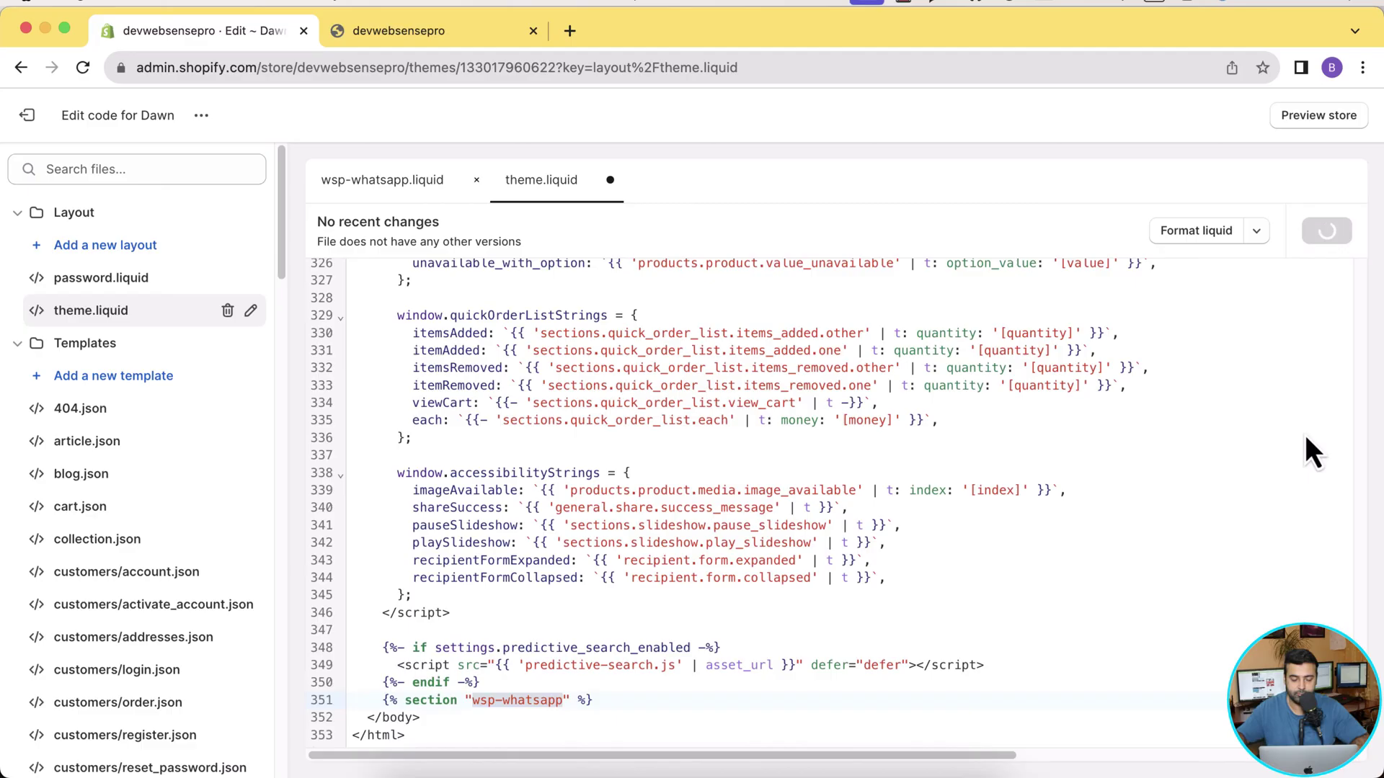
left_click(203, 116)
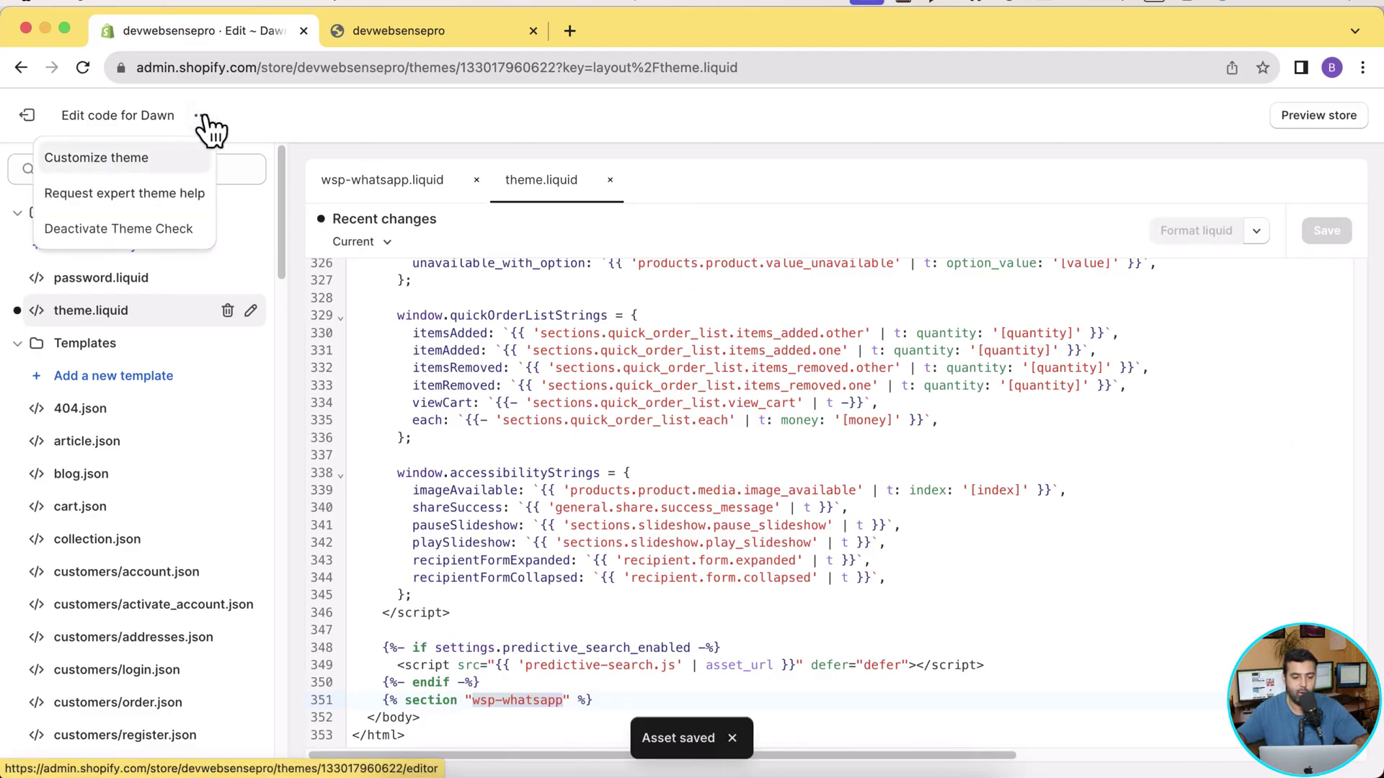
left_click(134, 160)
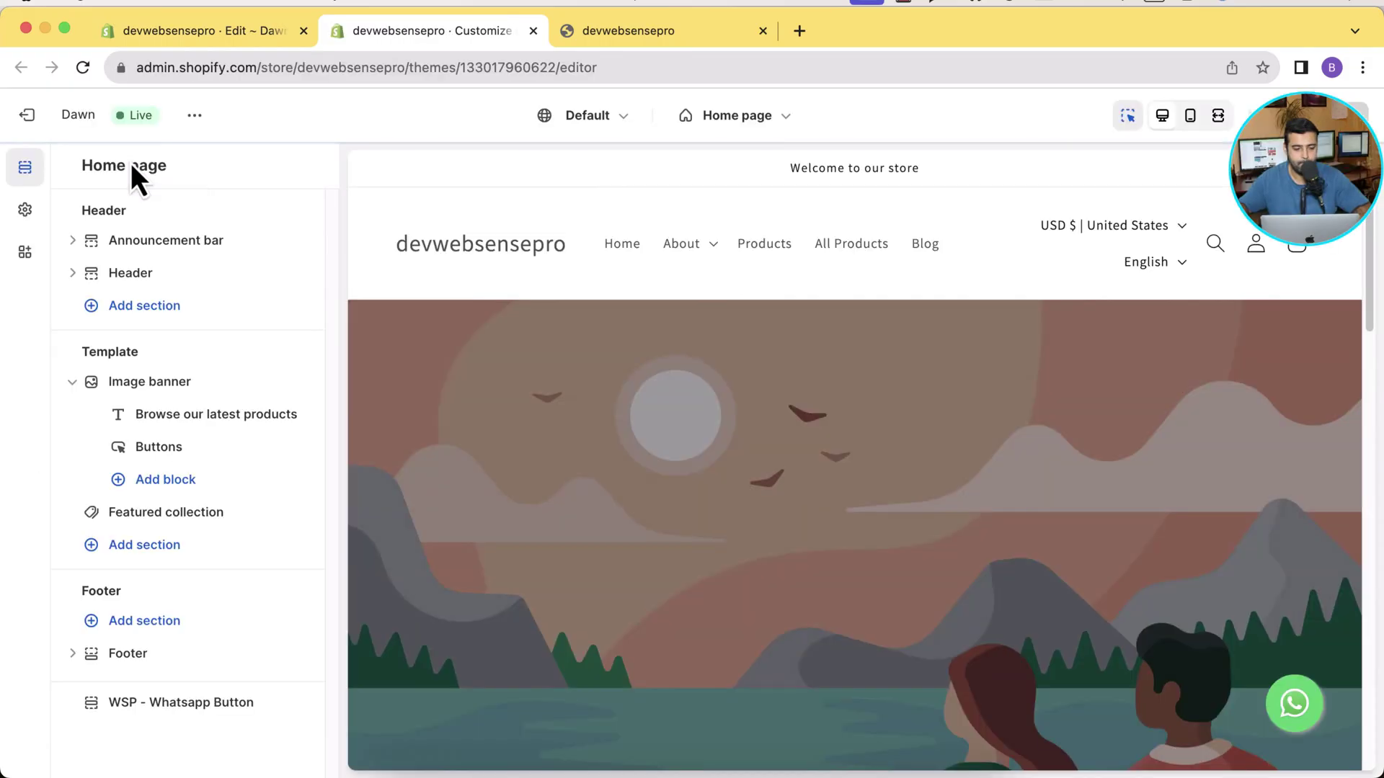
Step: Open the WSP - Whatsapp Button section and enter the WhatsApp phone number
left_click(1305, 719)
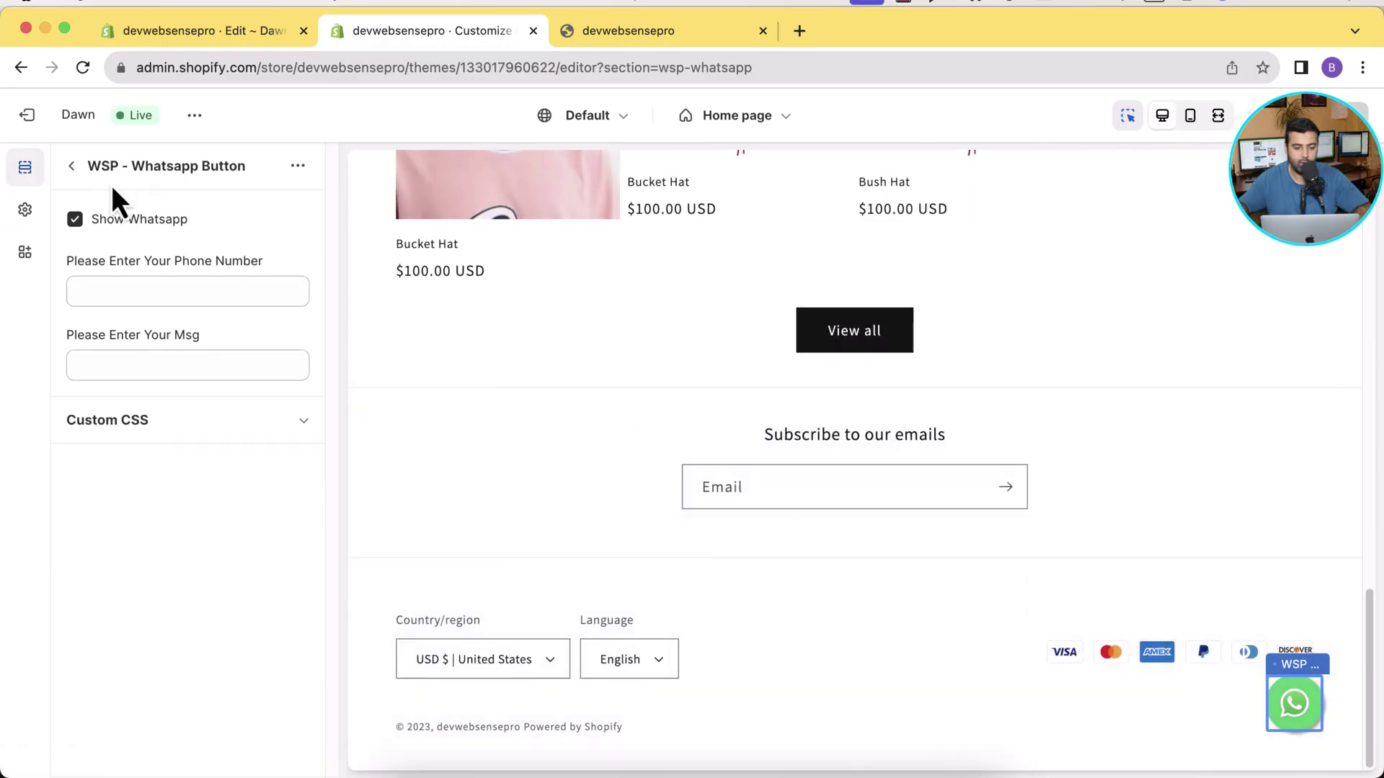
left_click(70, 166)
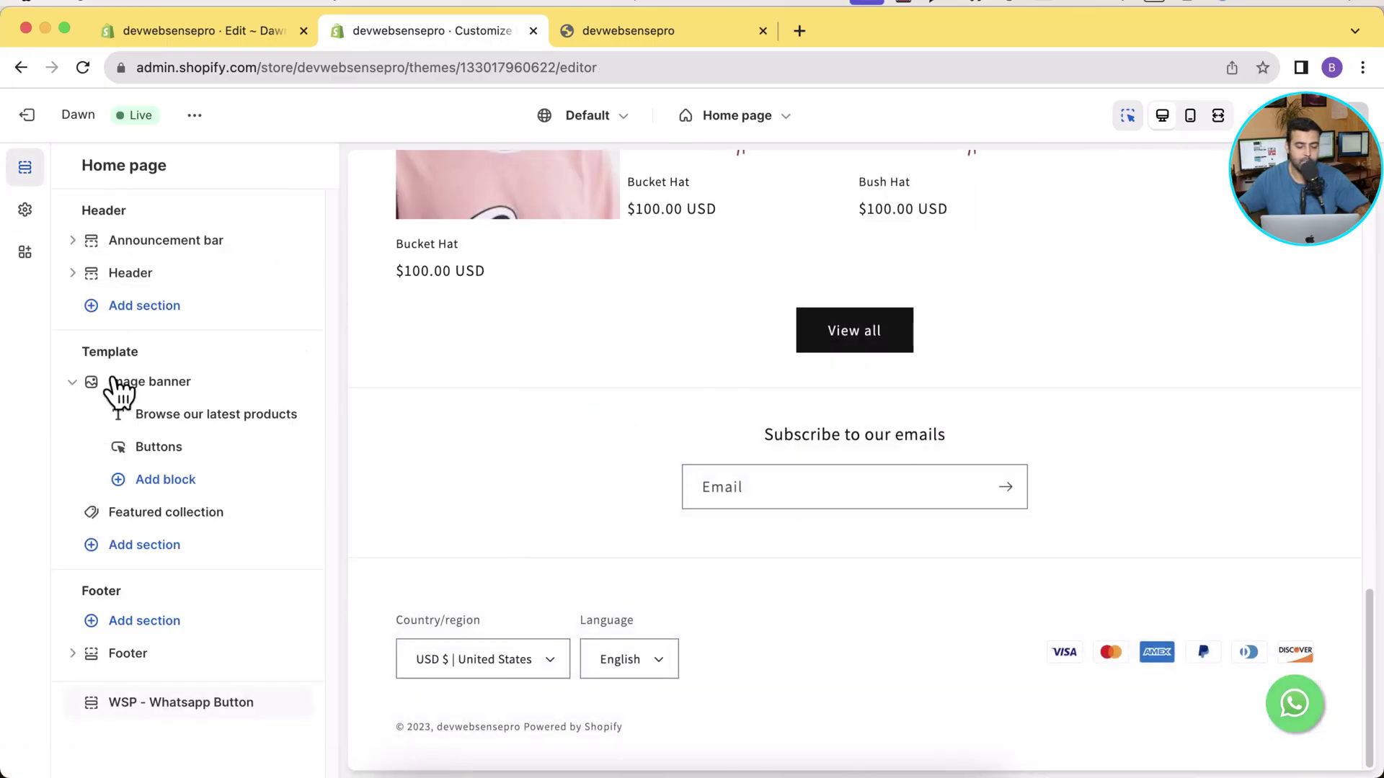
left_click(193, 713)
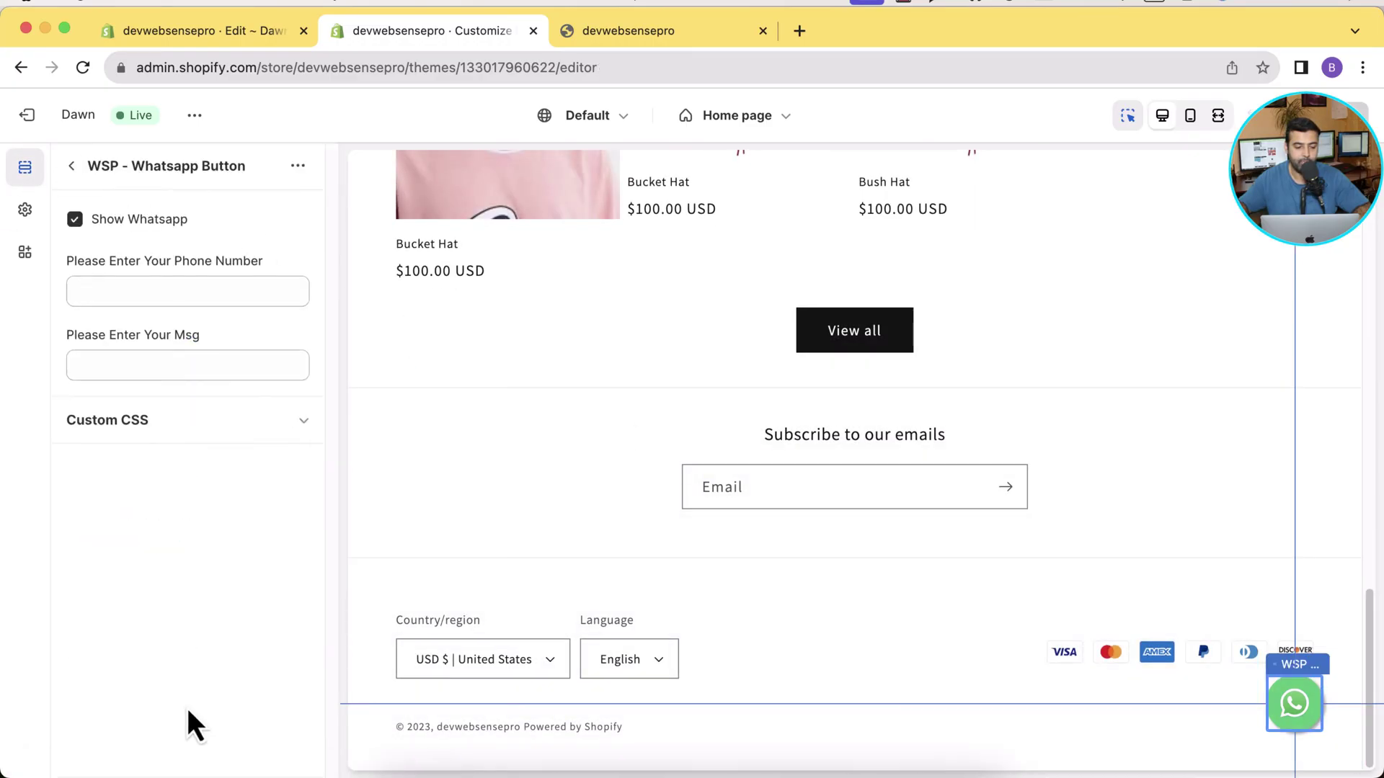
left_click(109, 294)
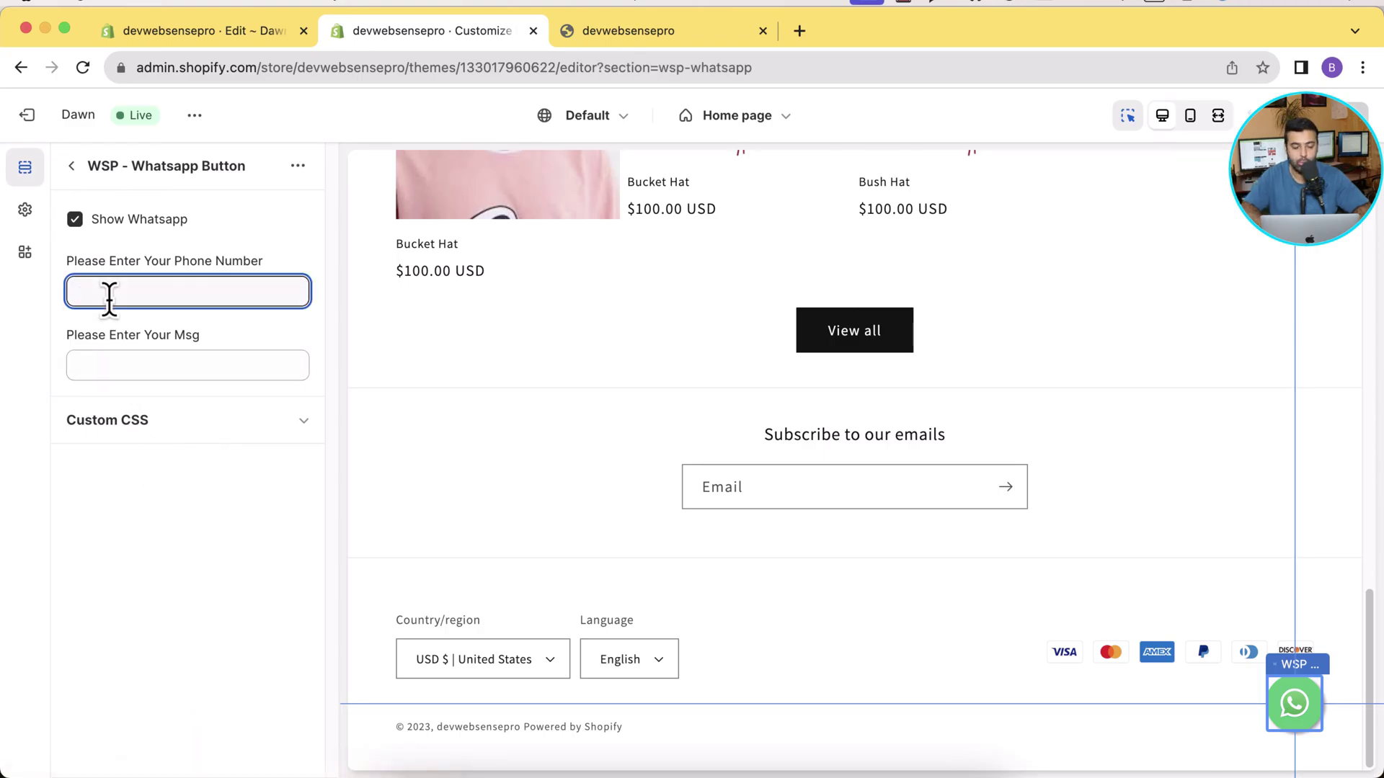
type("+")
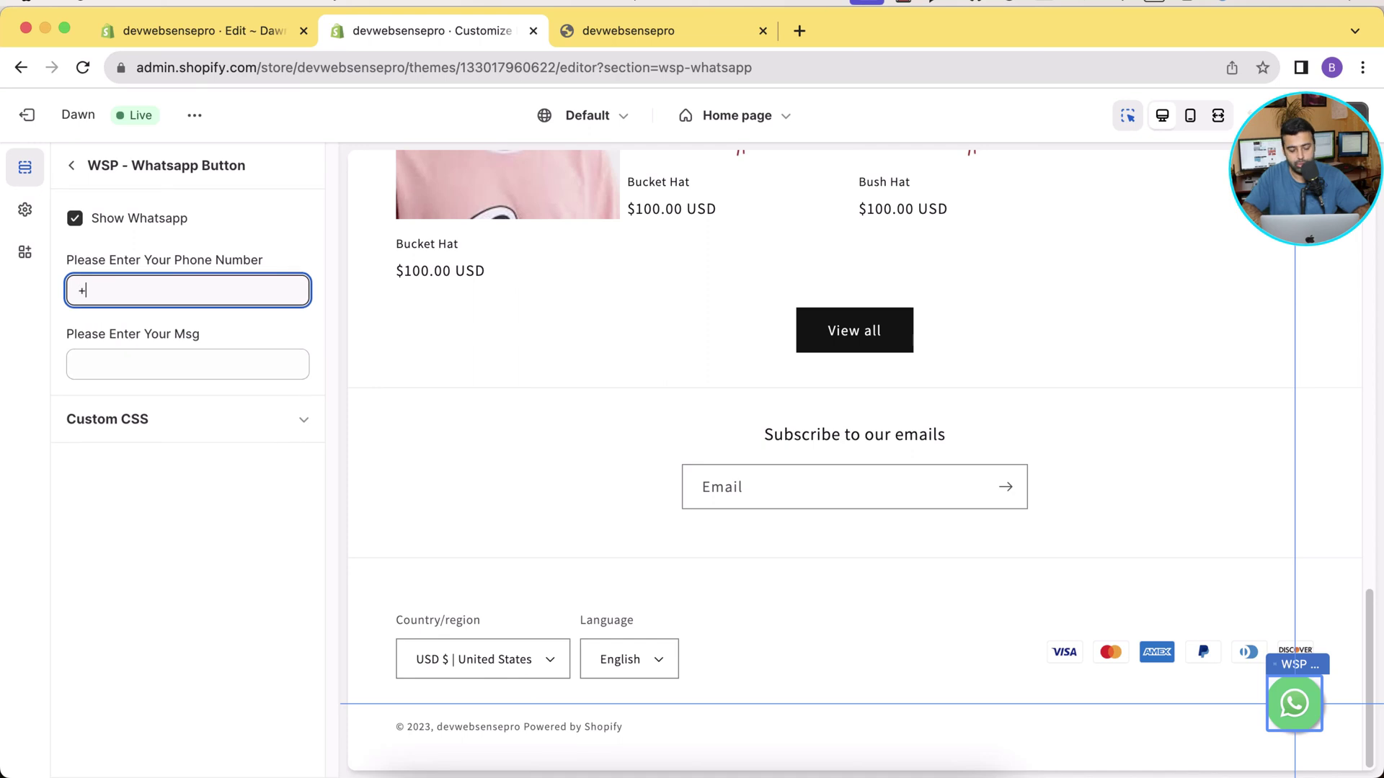
type("1123123123")
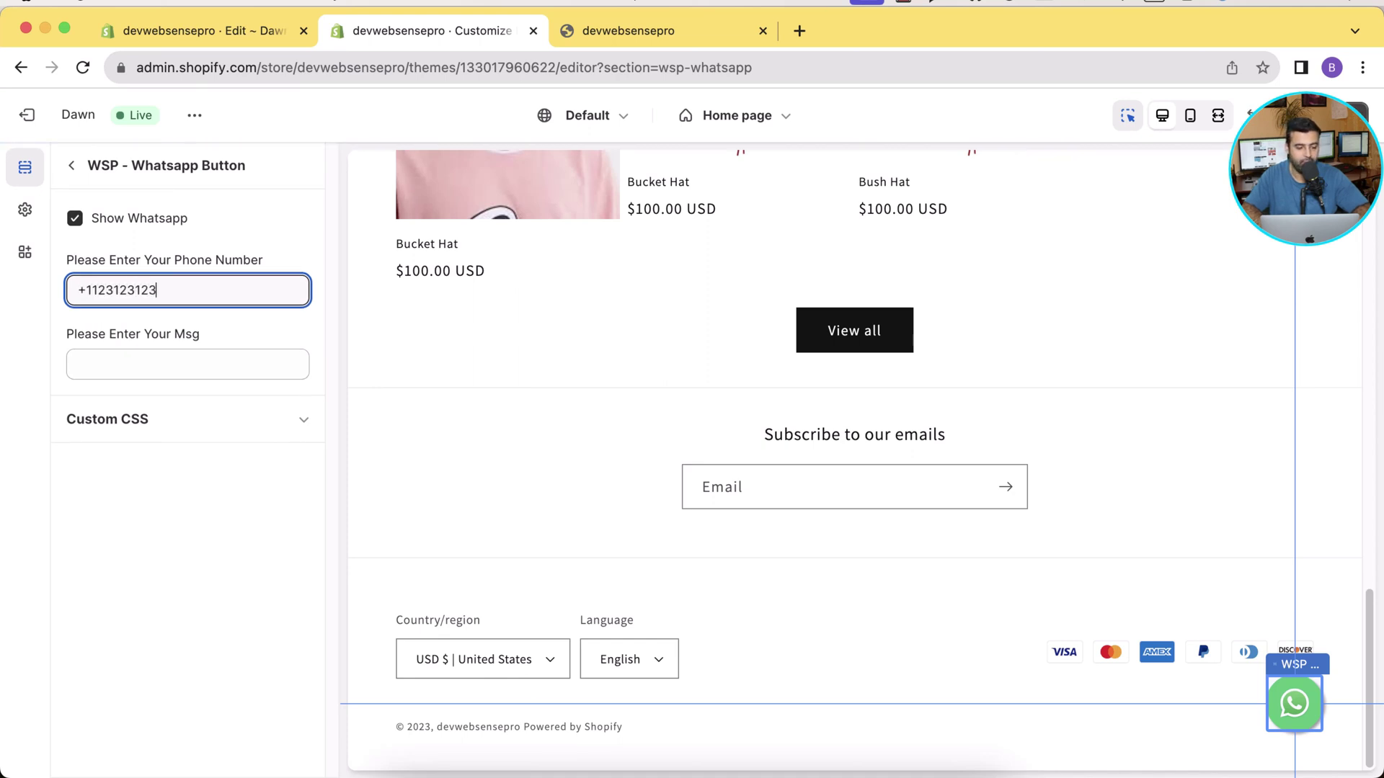
Step: Set the message to 'Hi this is through whatsapp', save, and view the live storefront
left_click(187, 364)
type("Hi ")
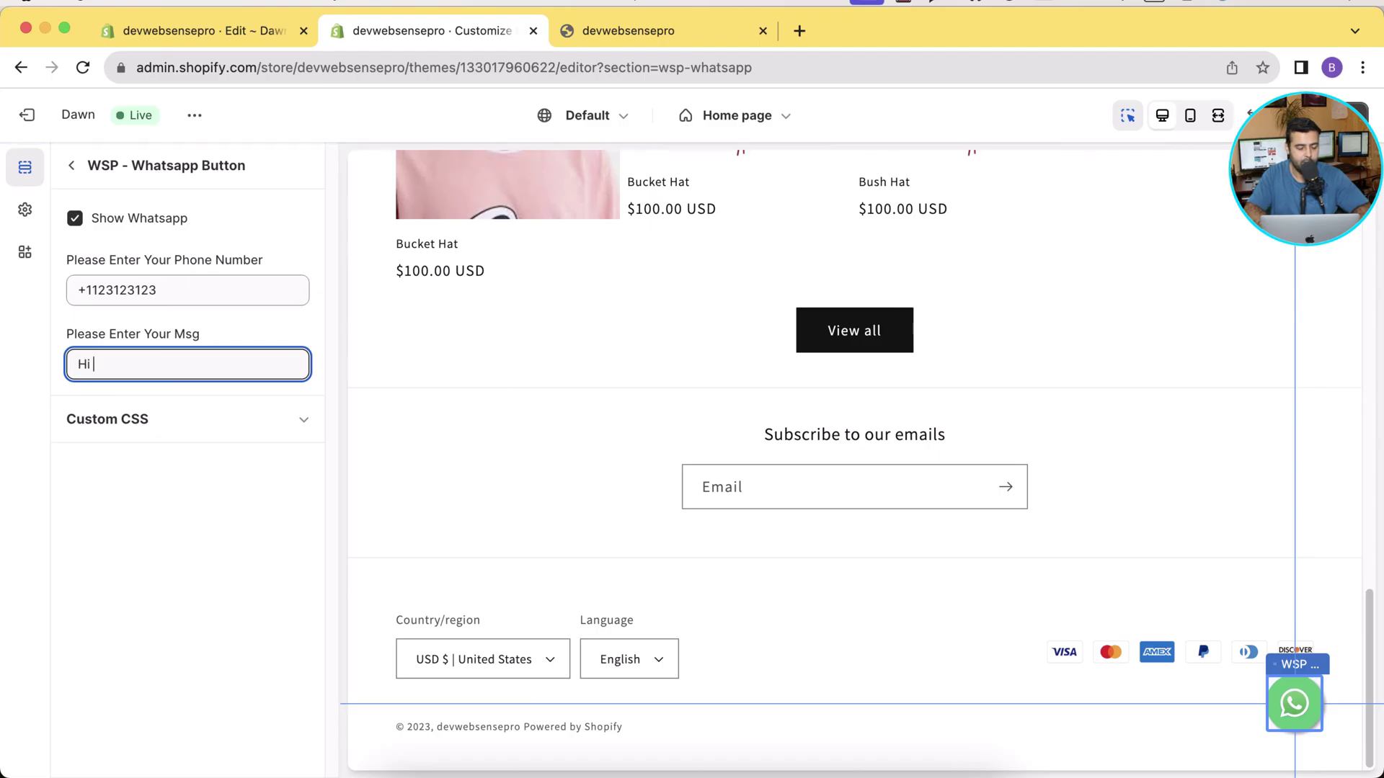
type("this is f")
type("hrough whatsapp")
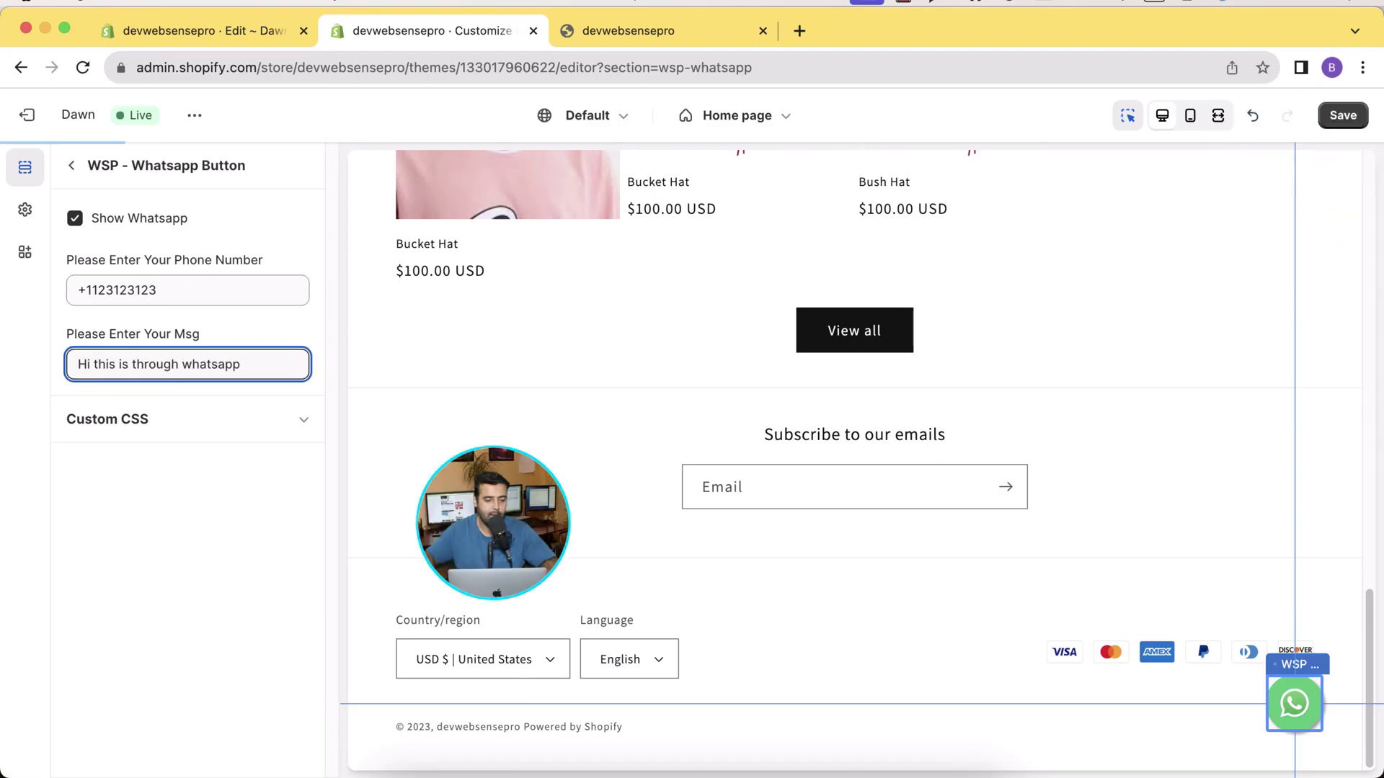
left_click(1332, 121)
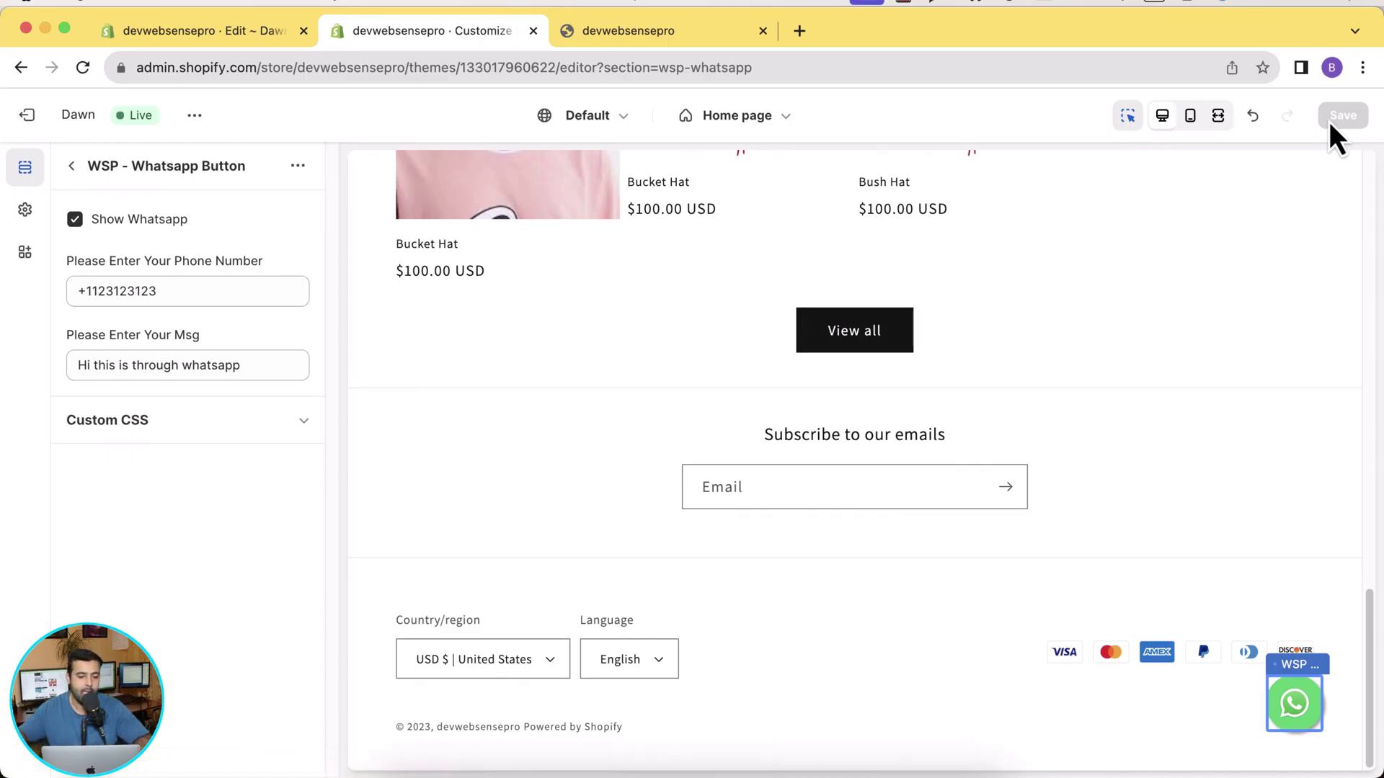
left_click(194, 115)
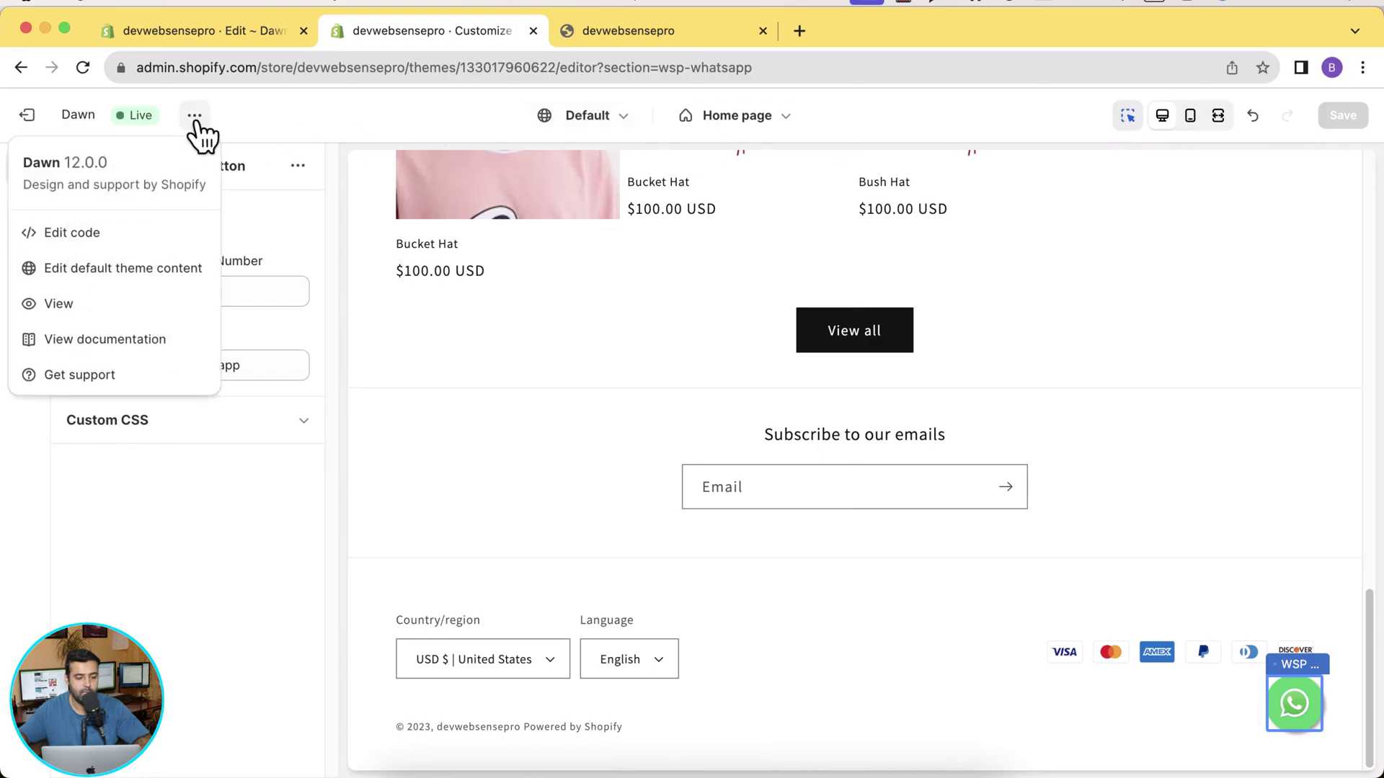
left_click(141, 306)
Step: On the Bucket Hat product page, use the WhatsApp button to open the 'Hi this is through whatsapp' send page
scroll(1023, 209, "down", 10)
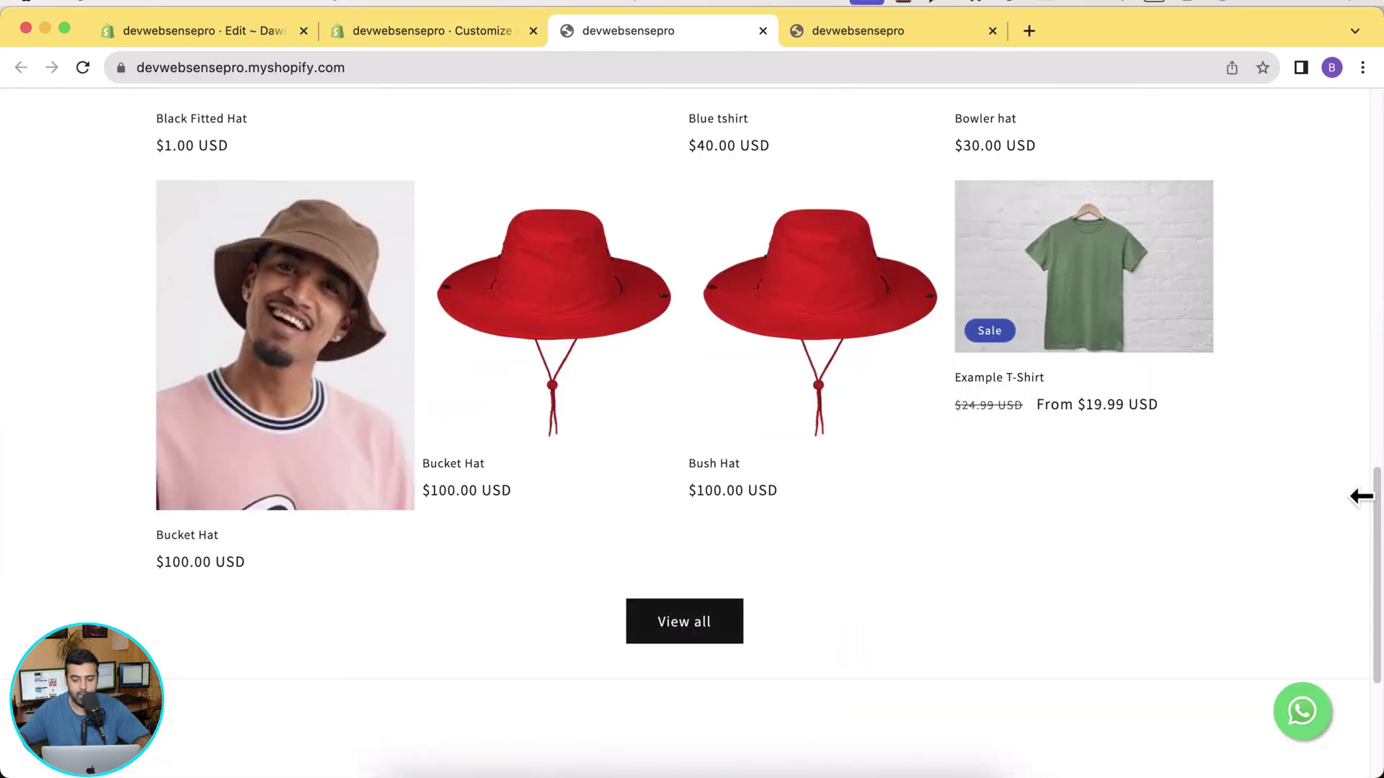
mouse_move(1362, 496)
left_mouse_down()
mouse_move(1375, 670)
mouse_move(1375, 115)
mouse_move(1370, 503)
left_mouse_up()
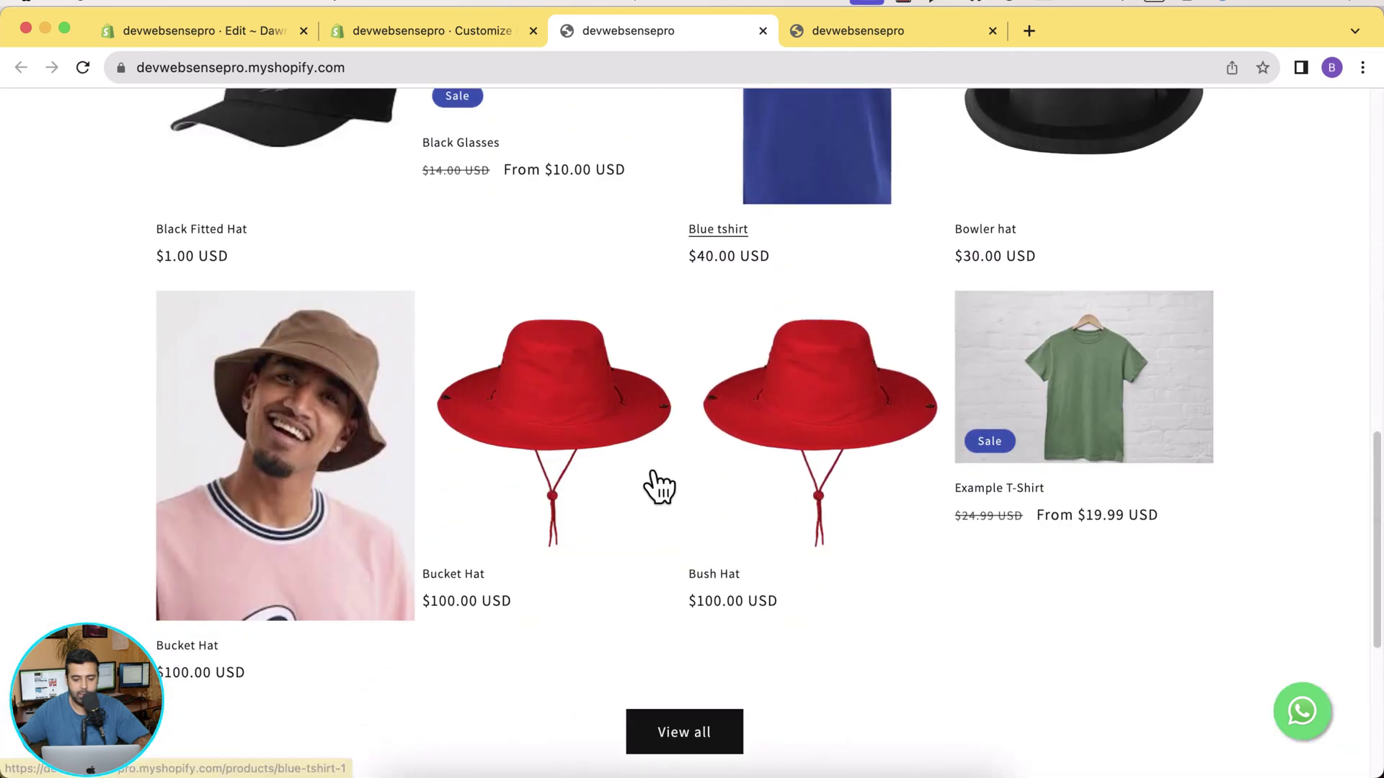
left_click(356, 467)
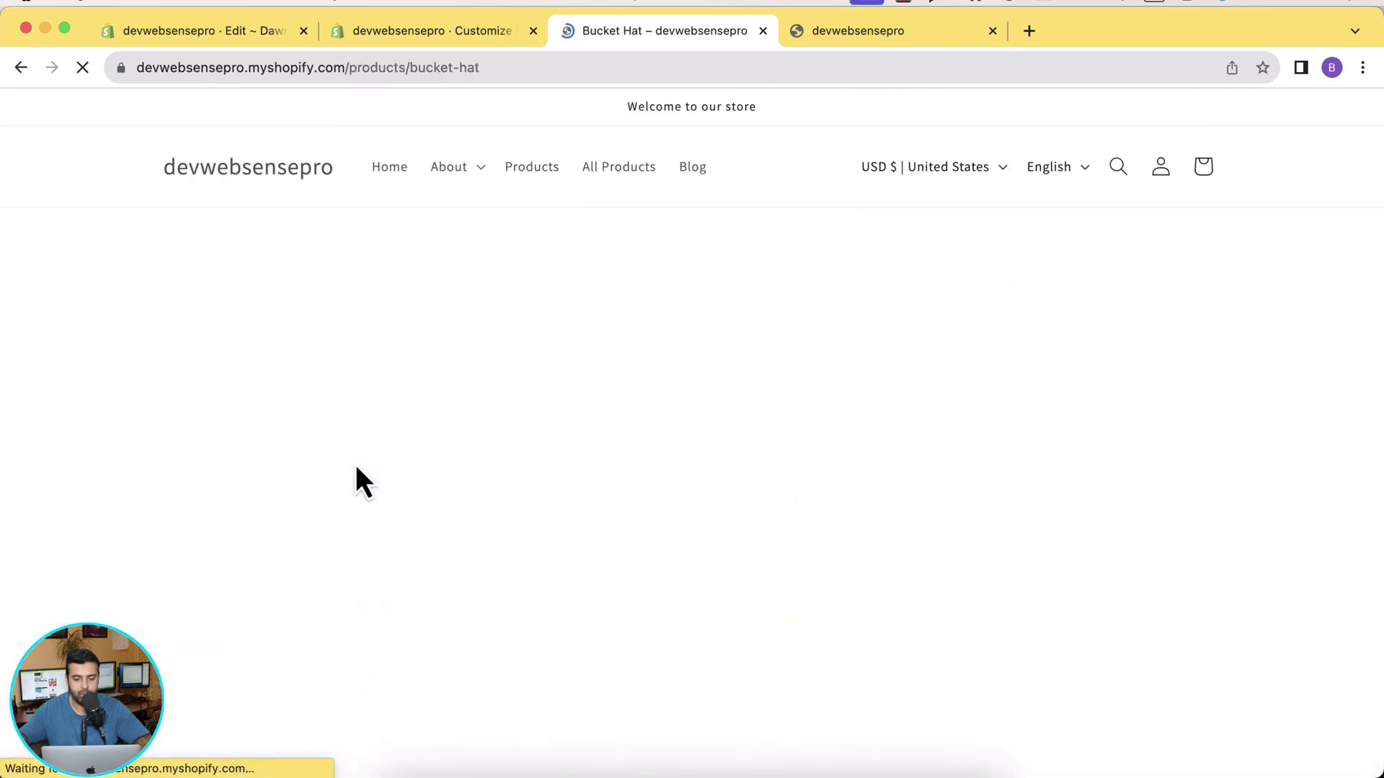
left_click_drag(1378, 241, 1377, 161)
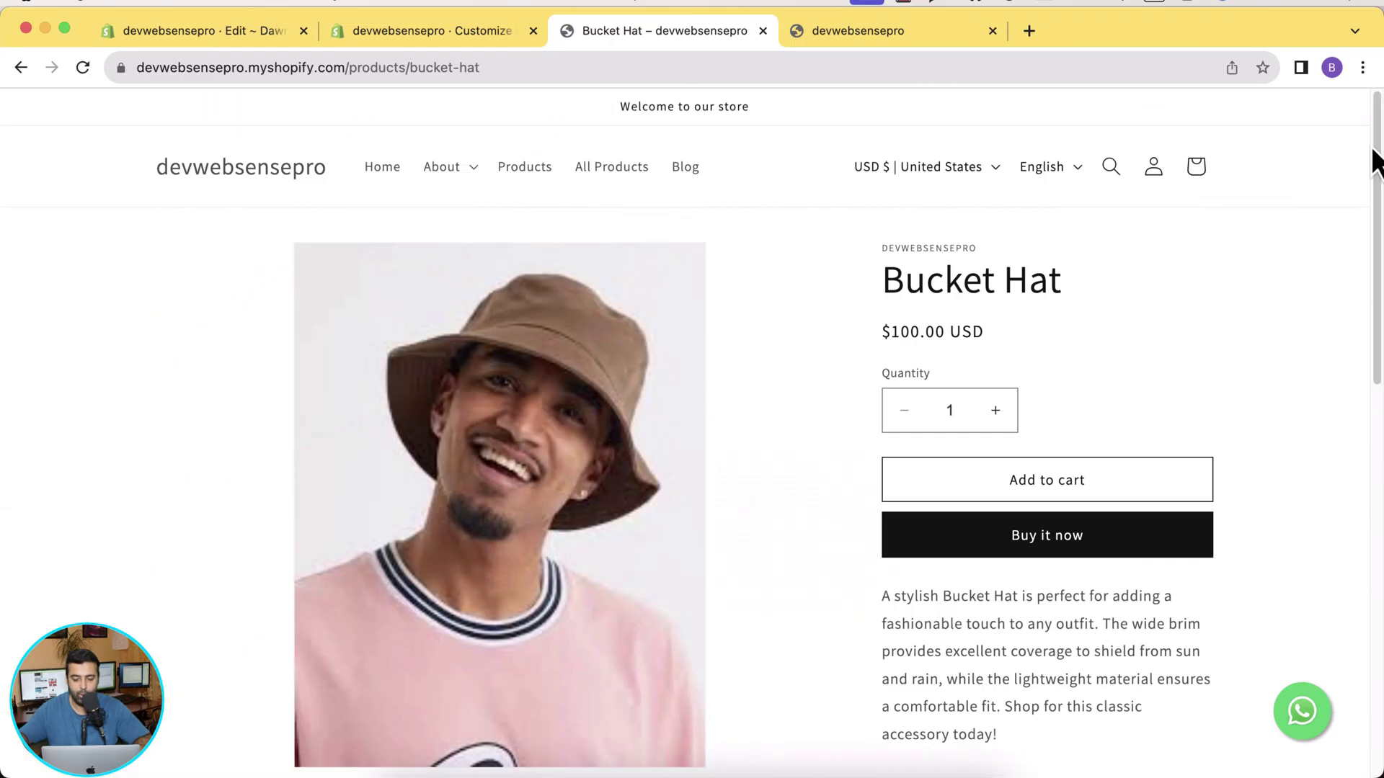
left_click(1301, 735)
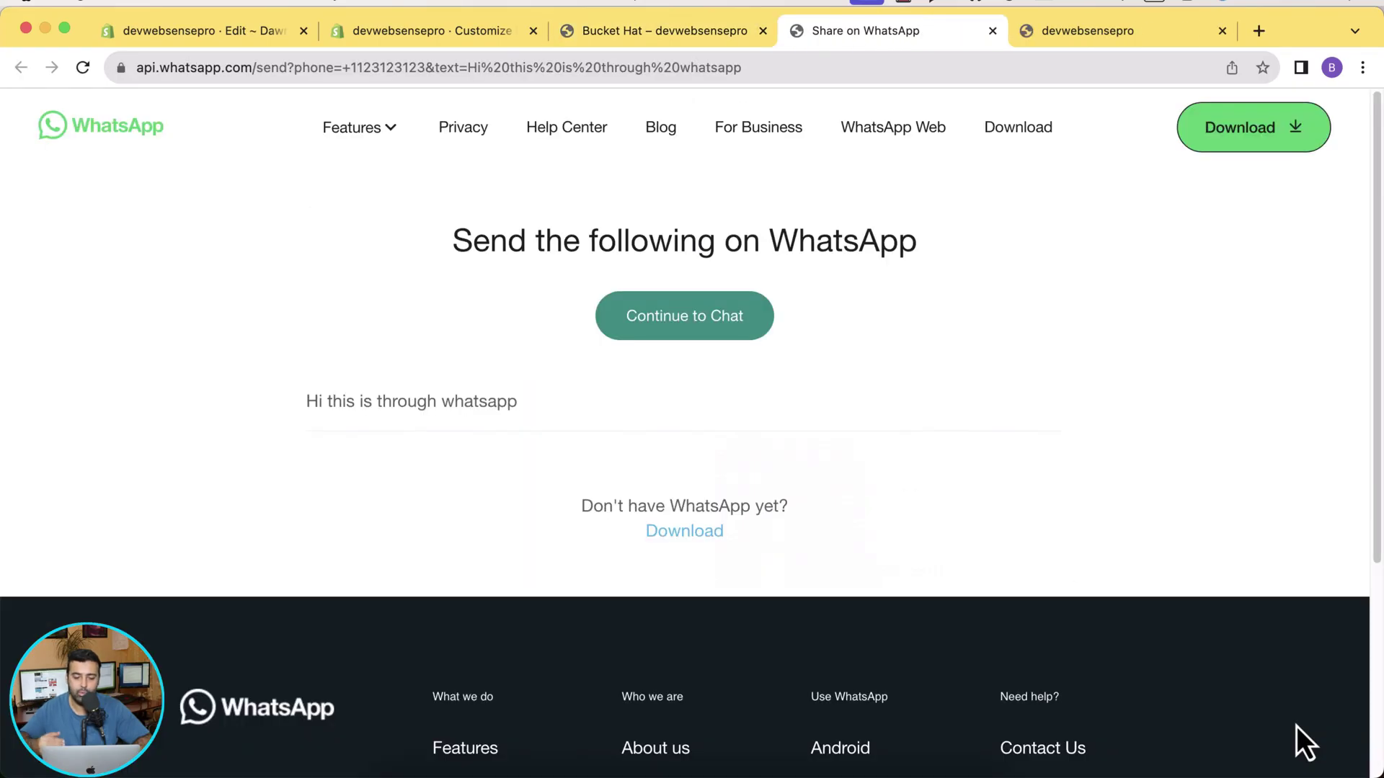